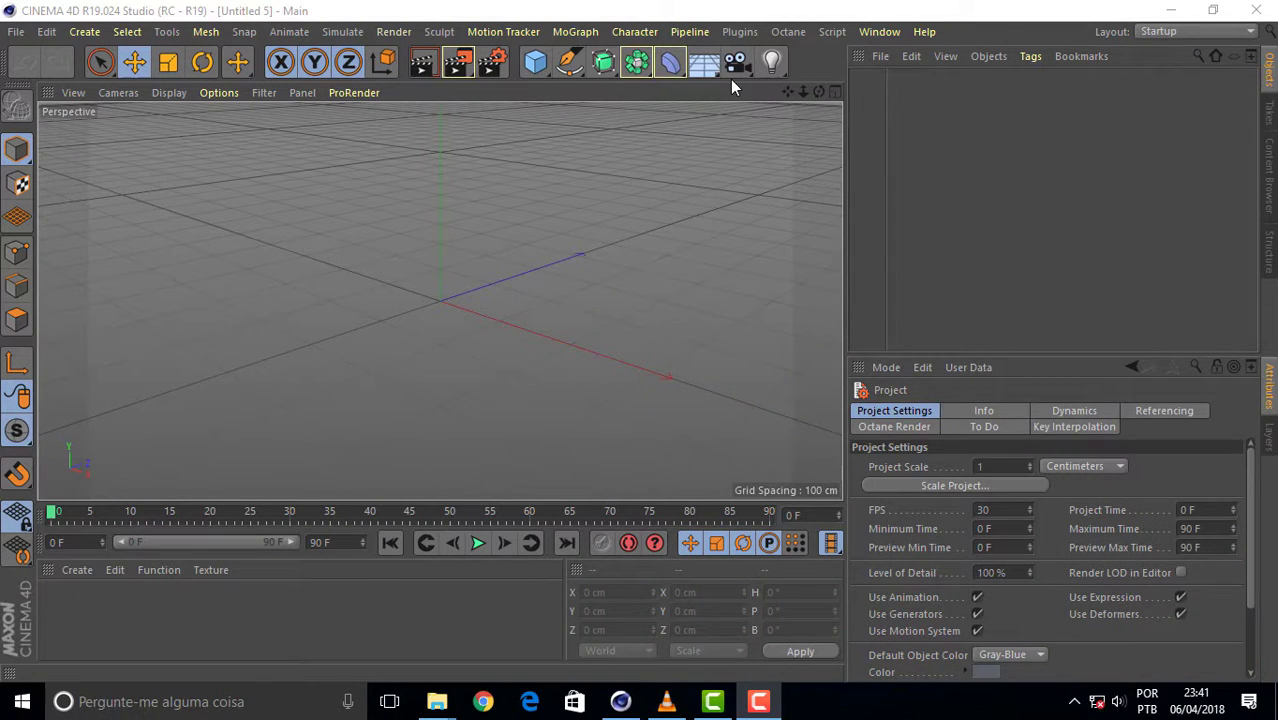
# Add a Cube primitive and set its Size X, Y and Z to 10 cm
pyautogui.click(535, 62)
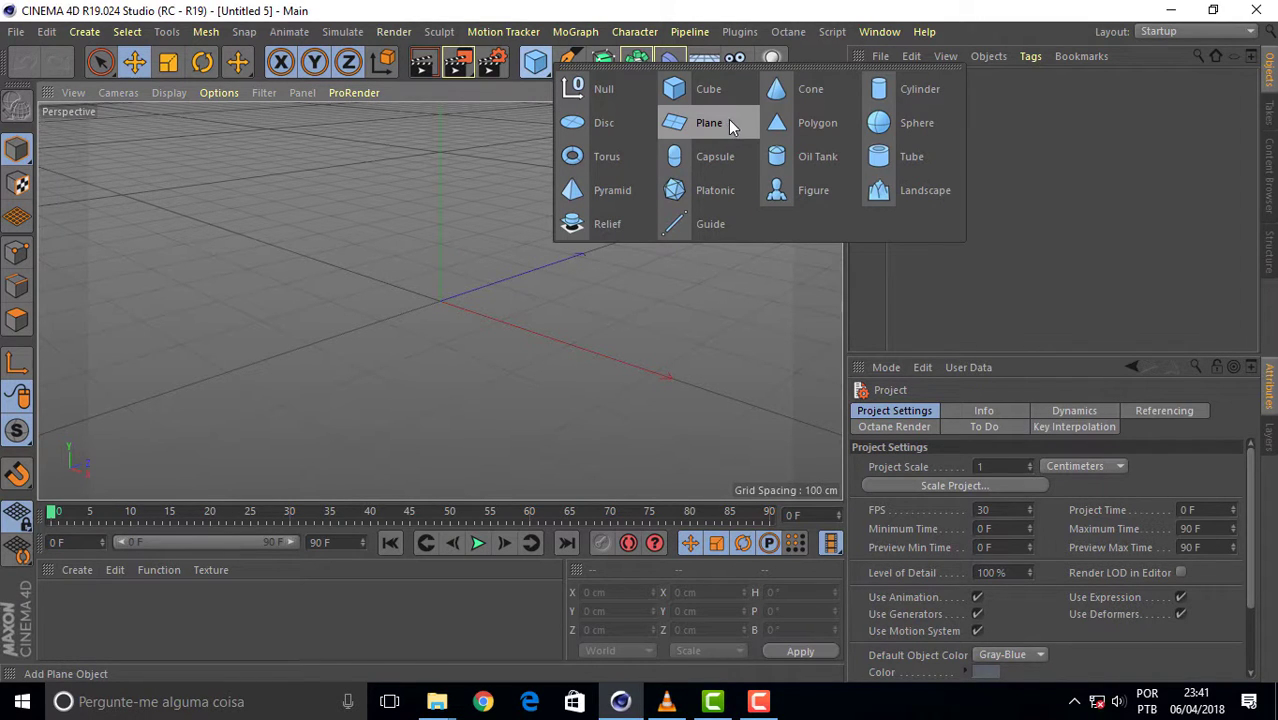
pyautogui.click(701, 91)
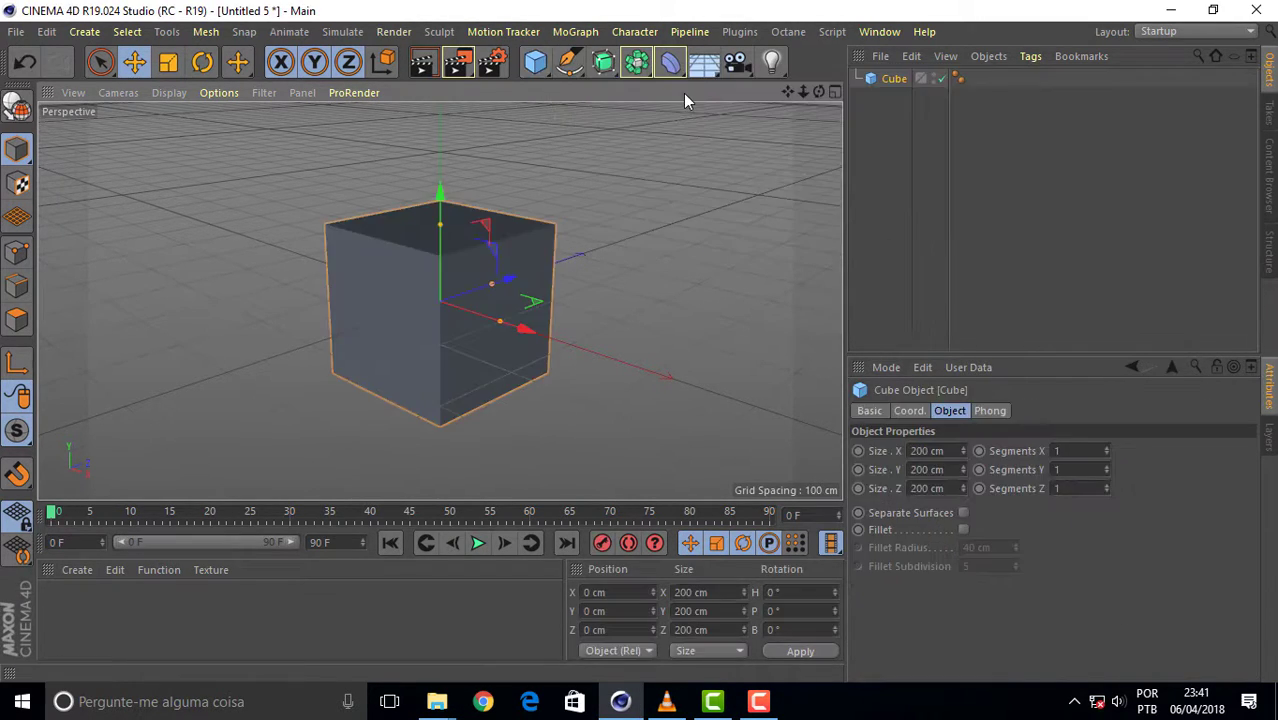
pyautogui.click(928, 450)
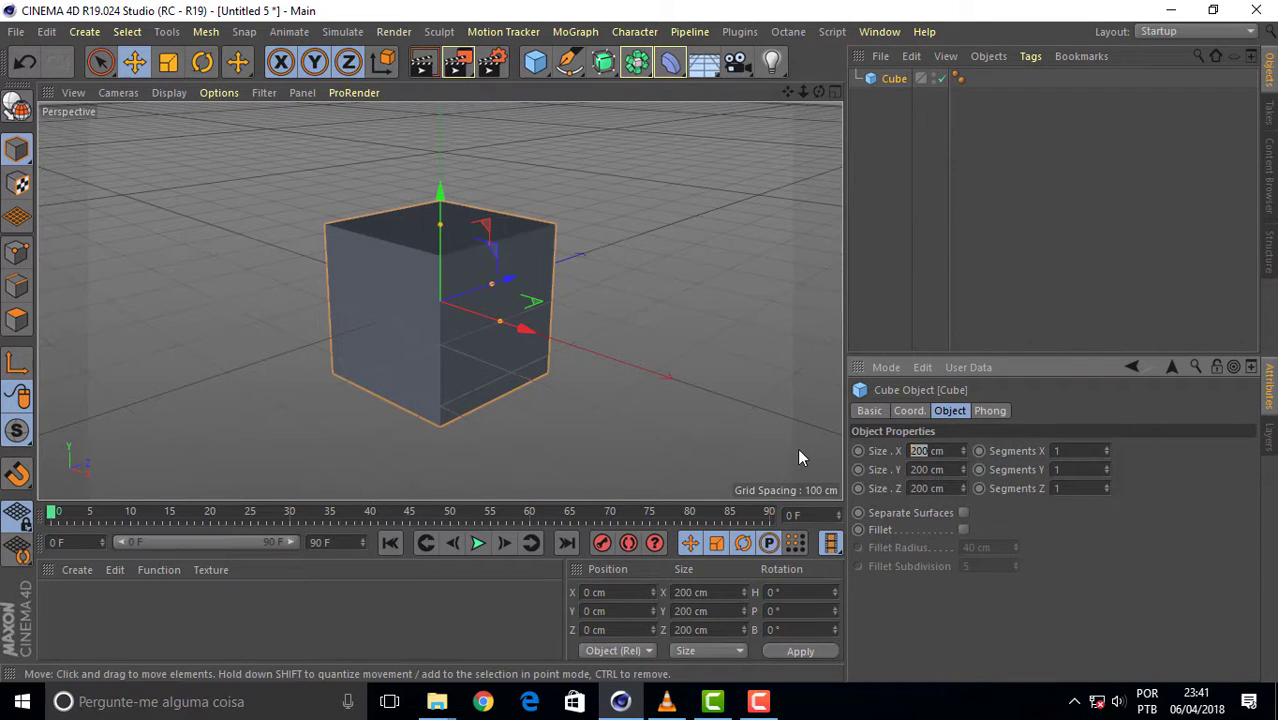
pyautogui.write('1')
pyautogui.press('Return')
pyautogui.press('Tab')
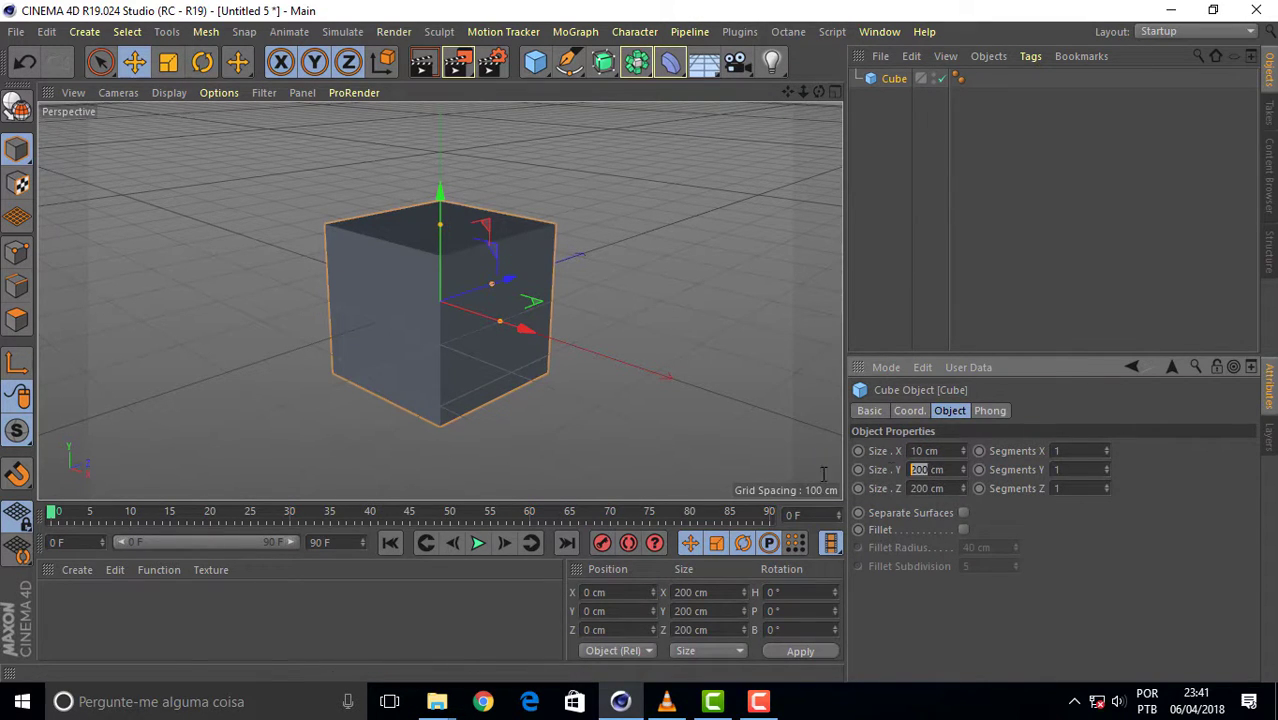
pyautogui.write('10')
pyautogui.press('Tab')
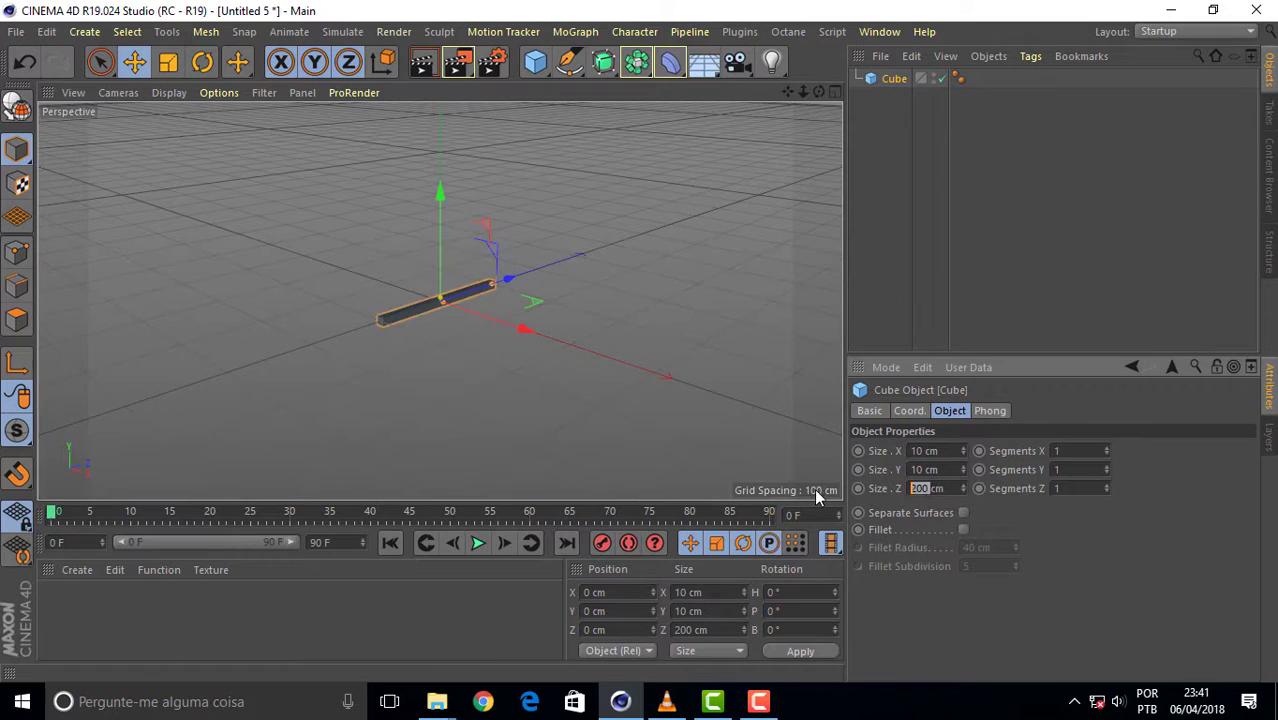
pyautogui.write('10')
pyautogui.press('Return')
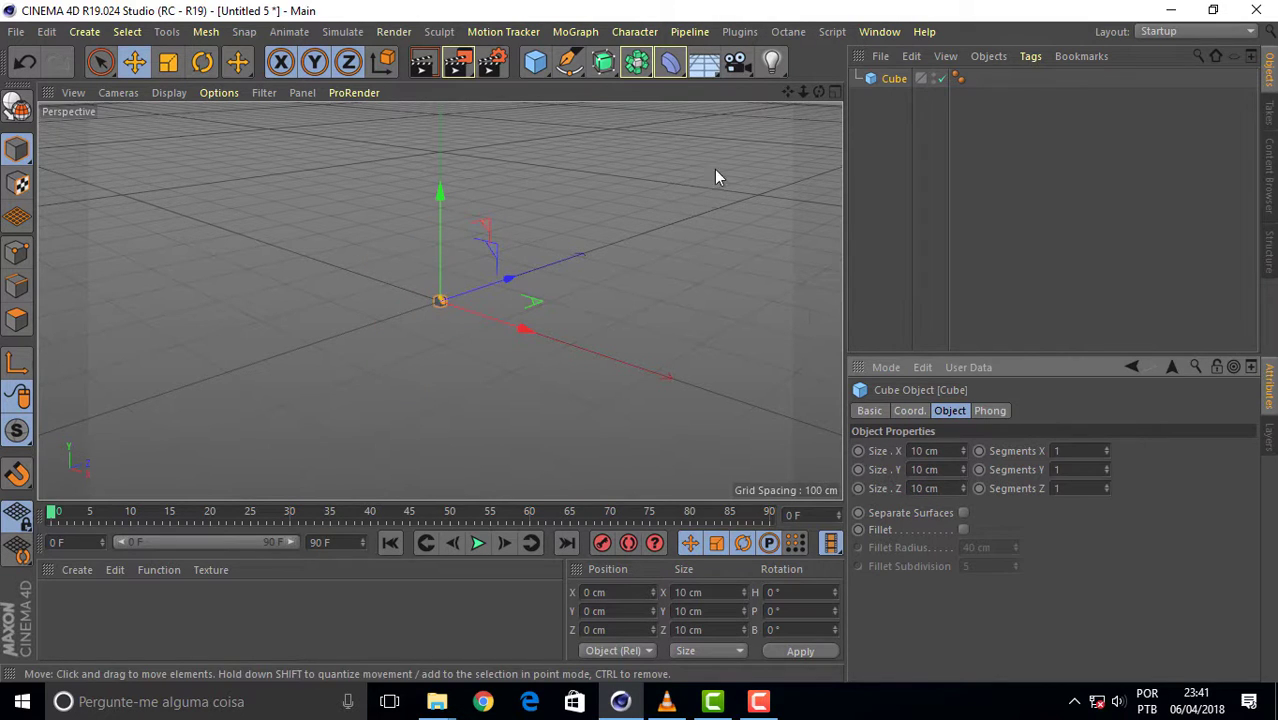
# Add a Floor object and undo its accidental upward move
pyautogui.click(700, 68)
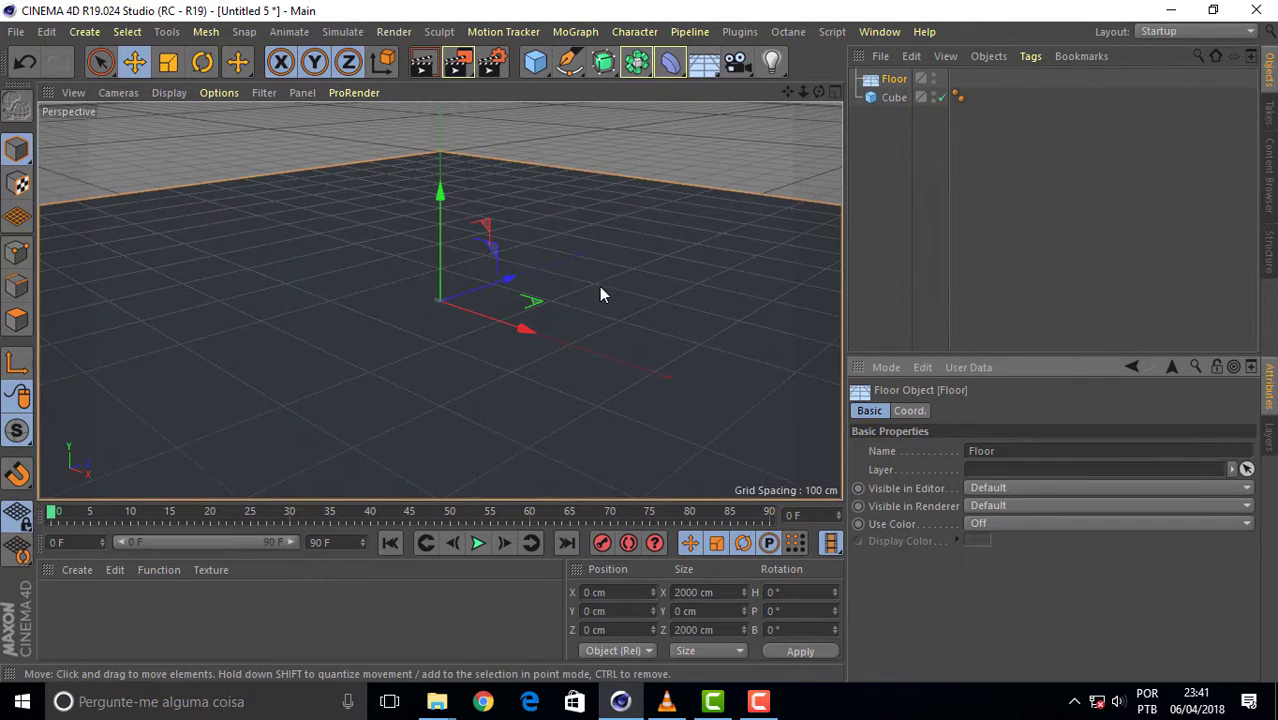
pyautogui.moveTo(438, 247); pyautogui.dragTo(438, 232)
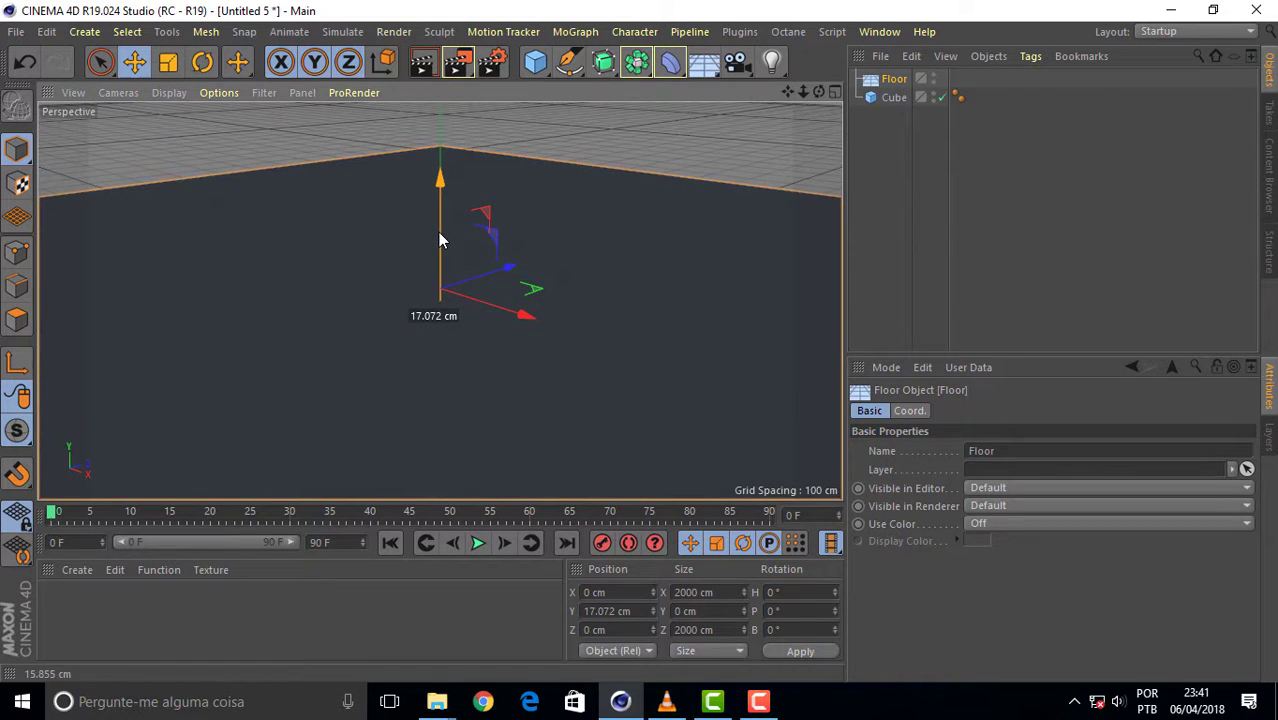
pyautogui.hotkey('ctrl', 'z')
# Raise the cube to about 12 cm on Y and list Floor below Cube
pyautogui.click(894, 97)
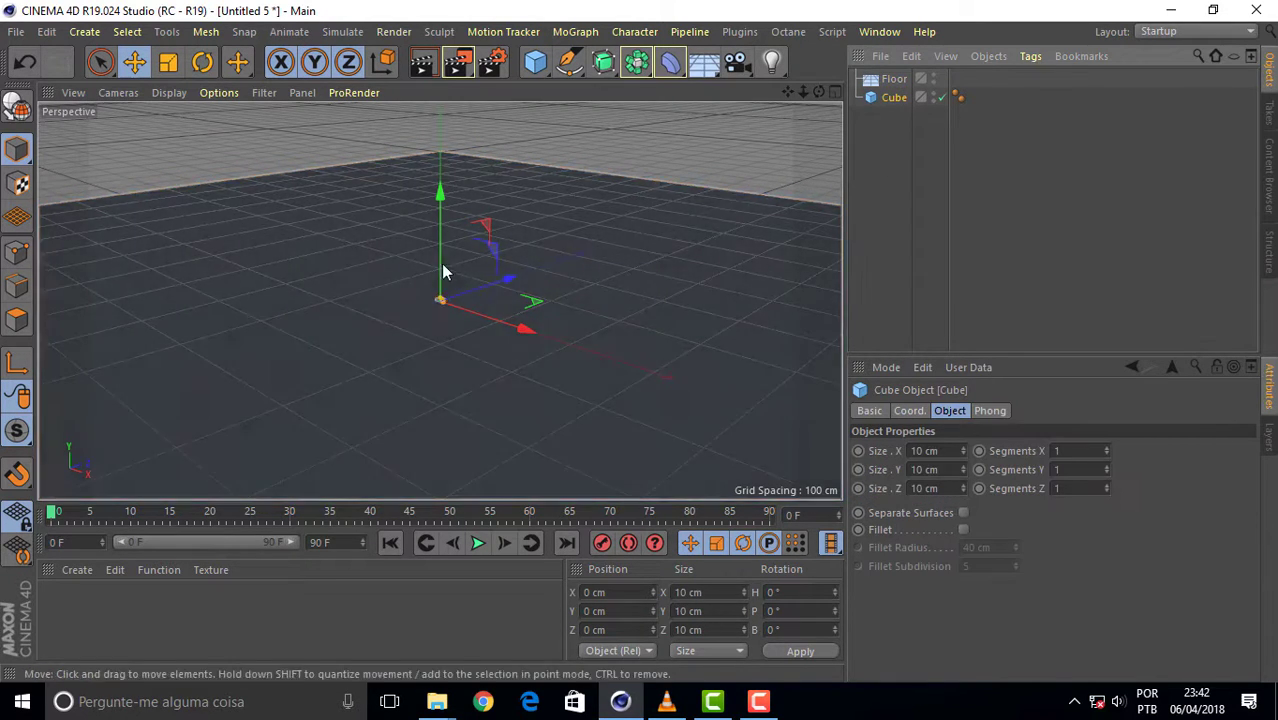
pyautogui.moveTo(444, 275); pyautogui.dragTo(446, 256)
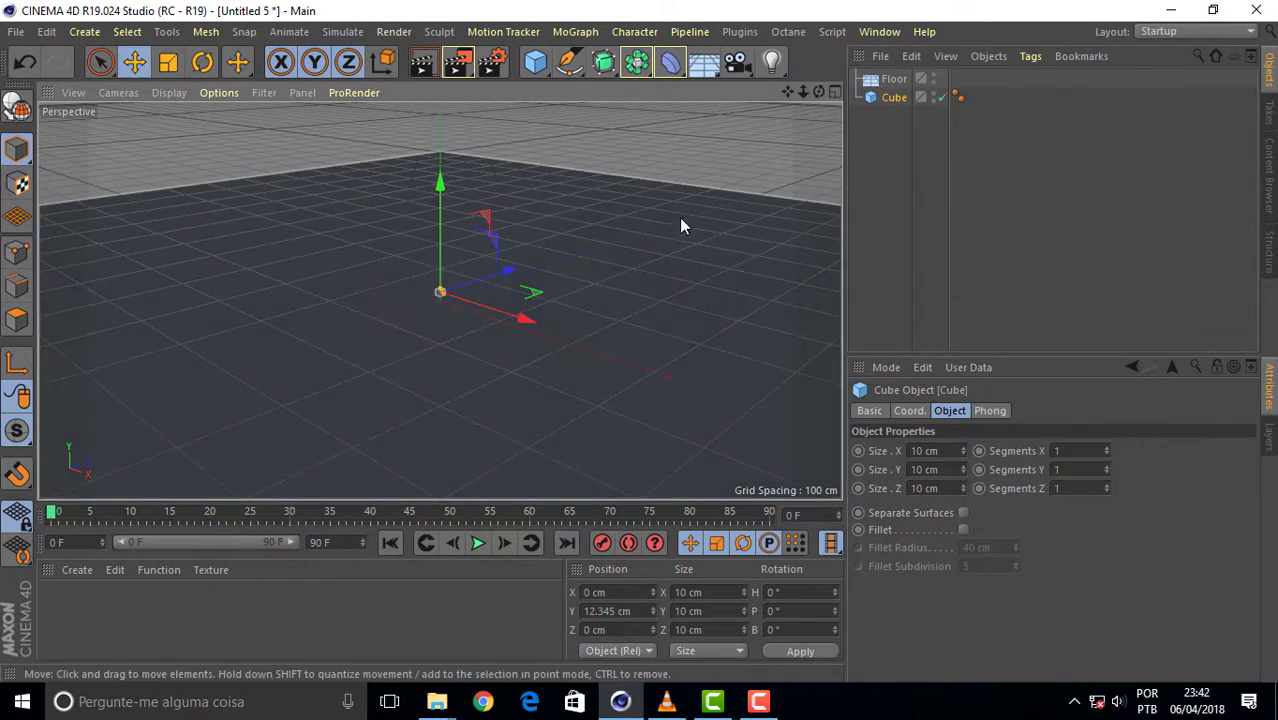
pyautogui.moveTo(884, 88); pyautogui.dragTo(890, 112)
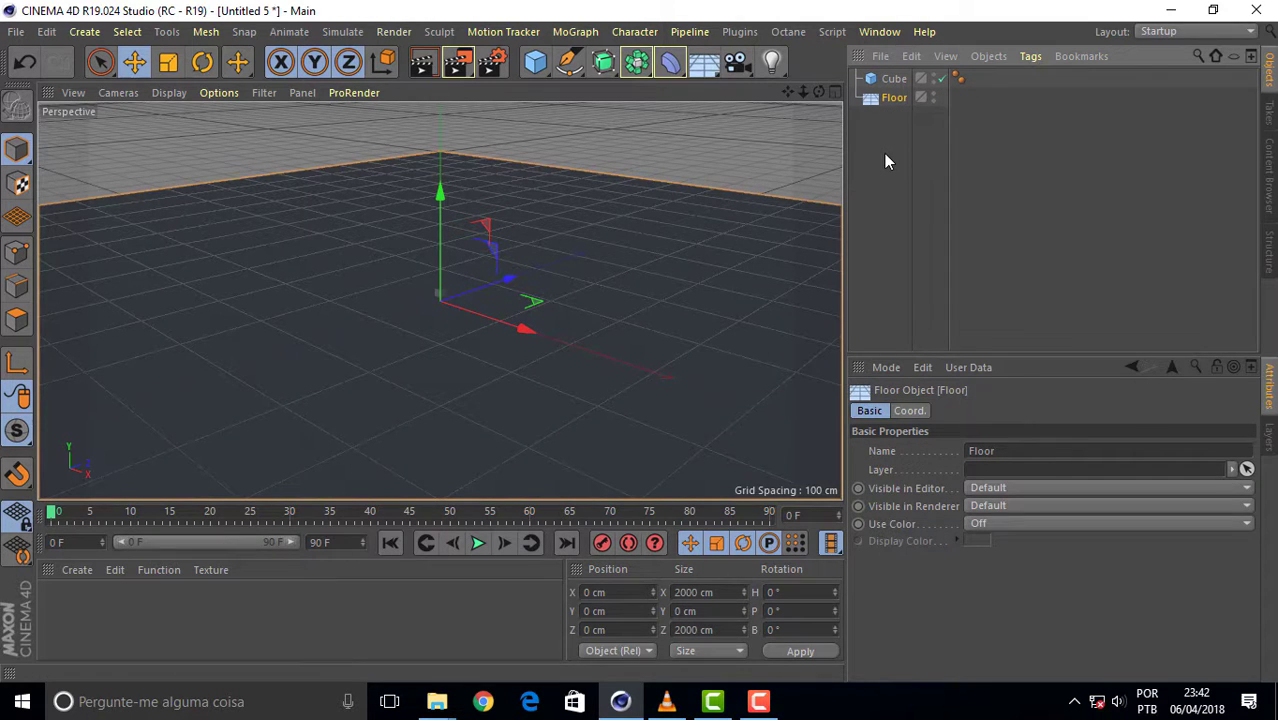
pyautogui.click(895, 80)
# Create a MoGraph Cloner, make Cube its child, and set its Mode to Grid Array
pyautogui.click(575, 31)
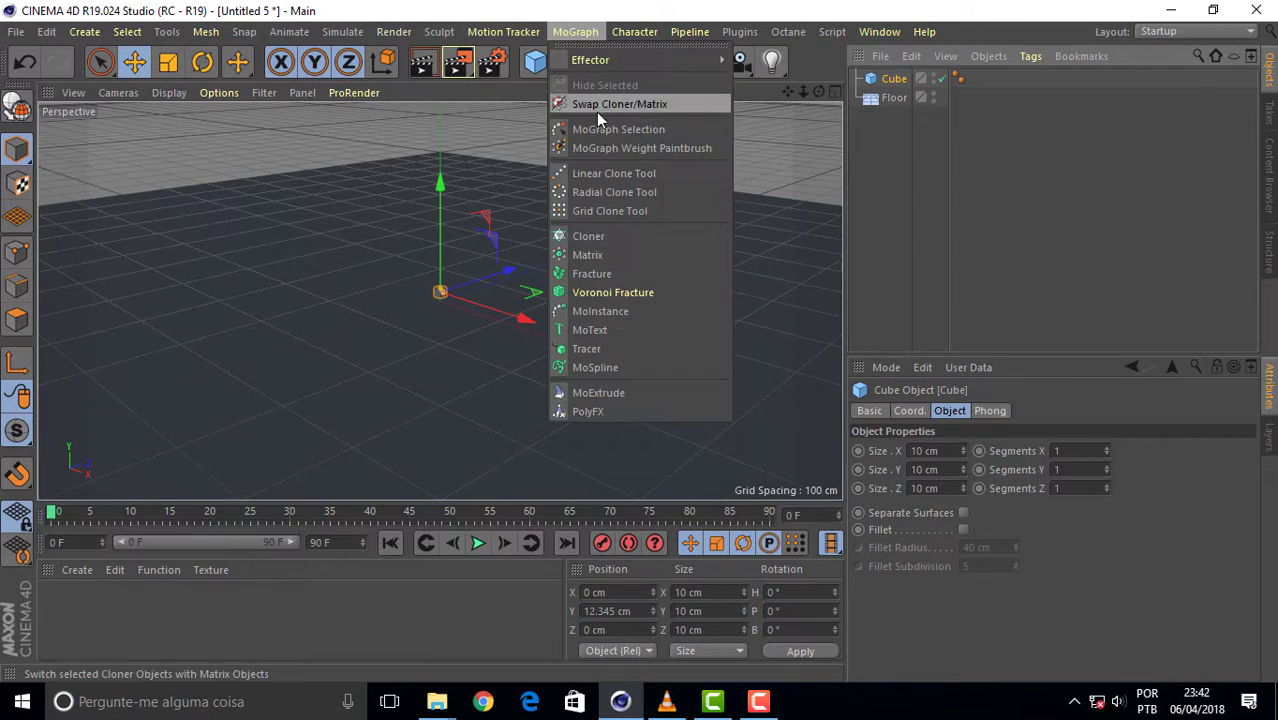
pyautogui.click(620, 235)
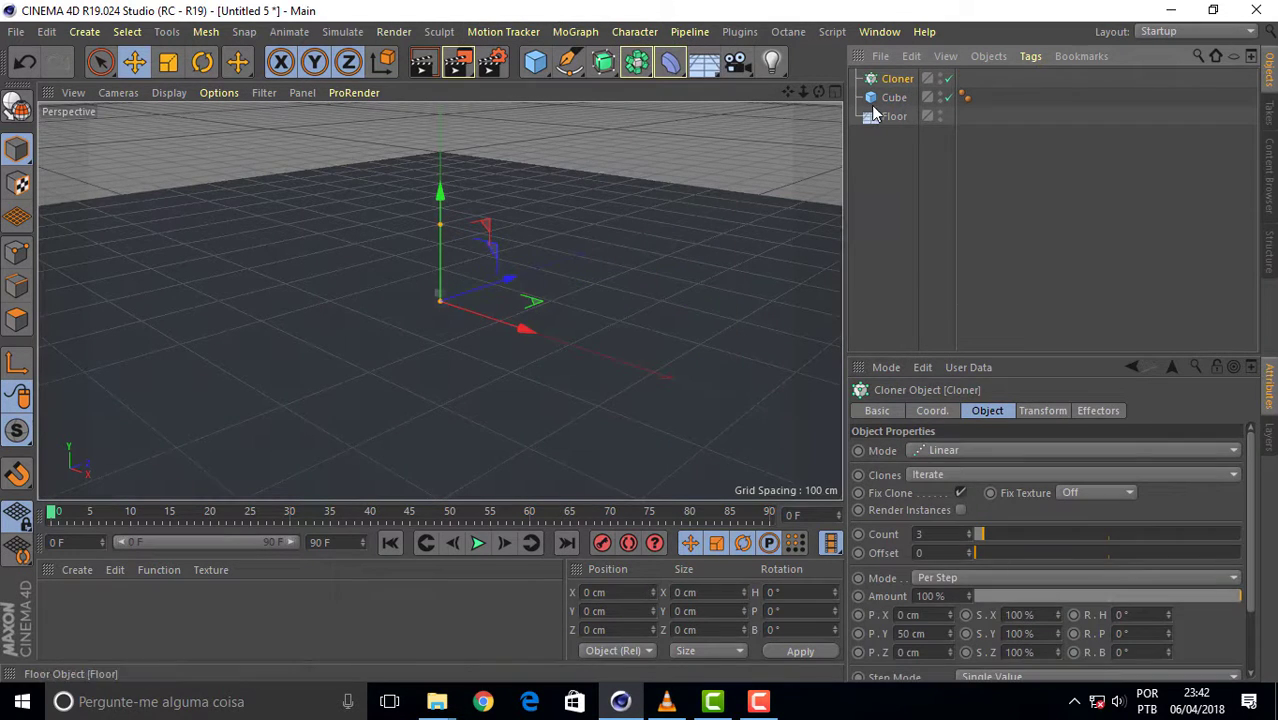
pyautogui.moveTo(890, 97); pyautogui.dragTo(895, 80)
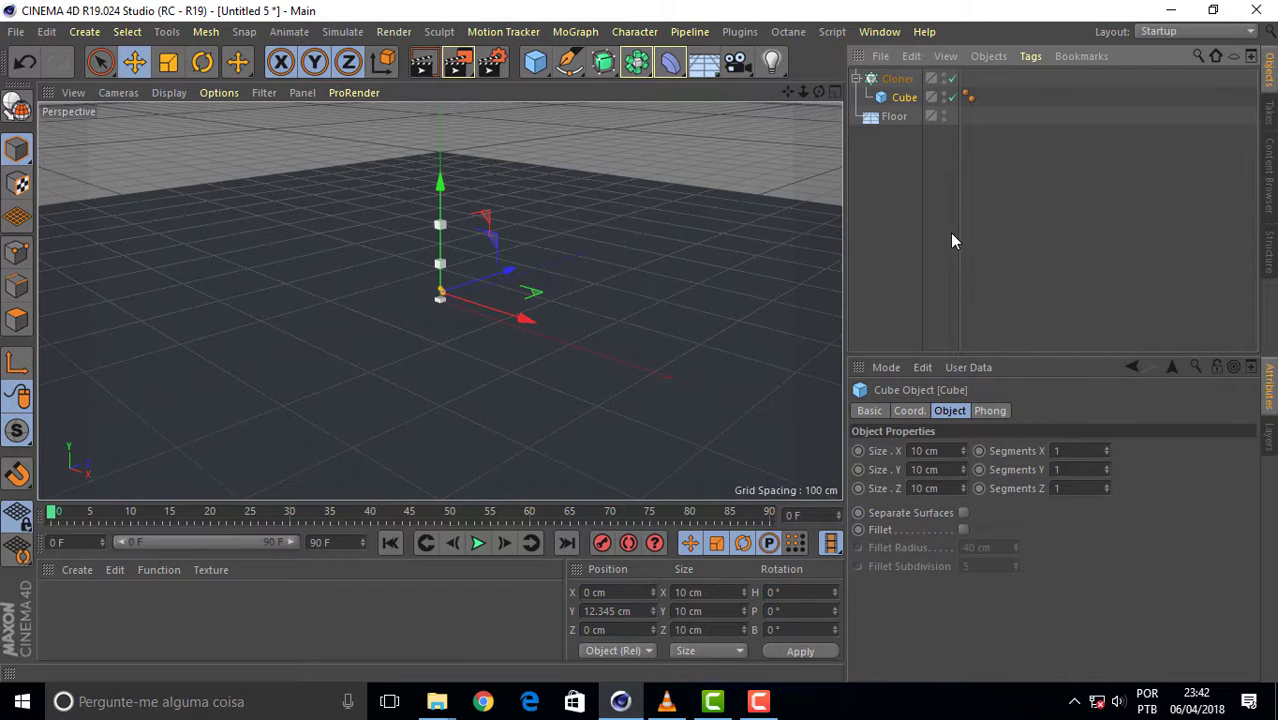
pyautogui.click(897, 78)
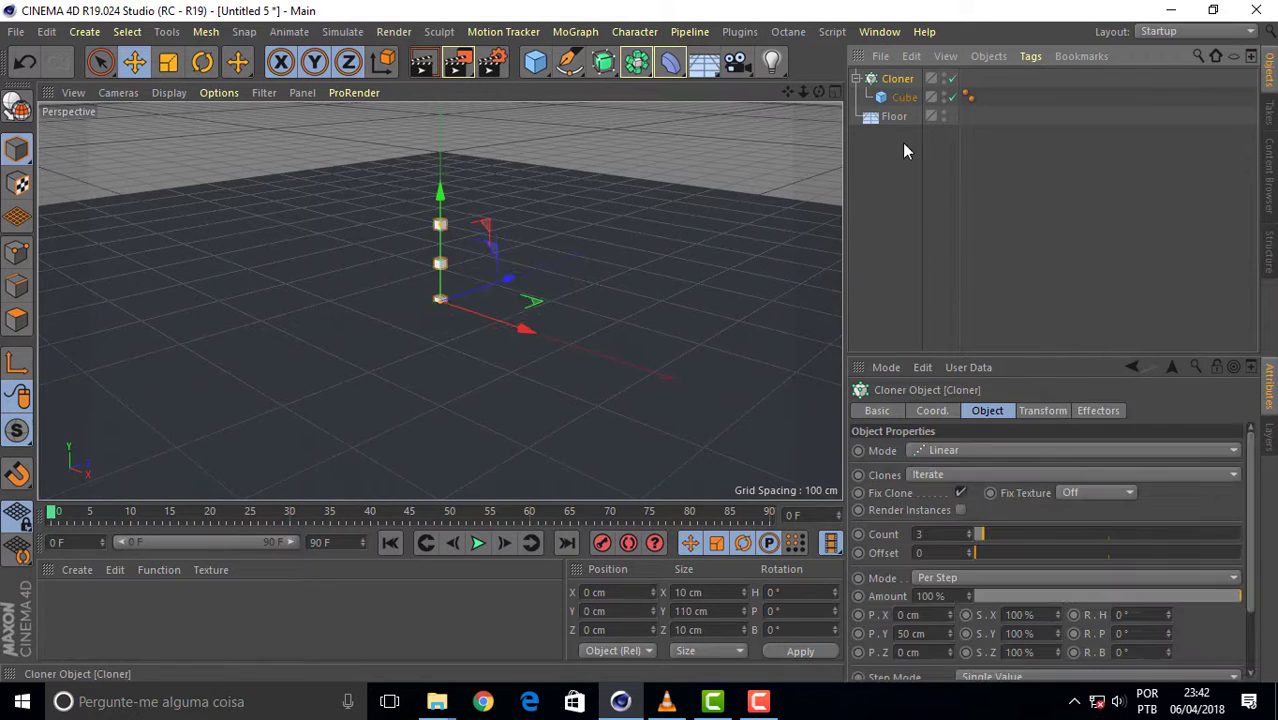
pyautogui.click(979, 449)
pyautogui.click(973, 525)
pyautogui.write('20')
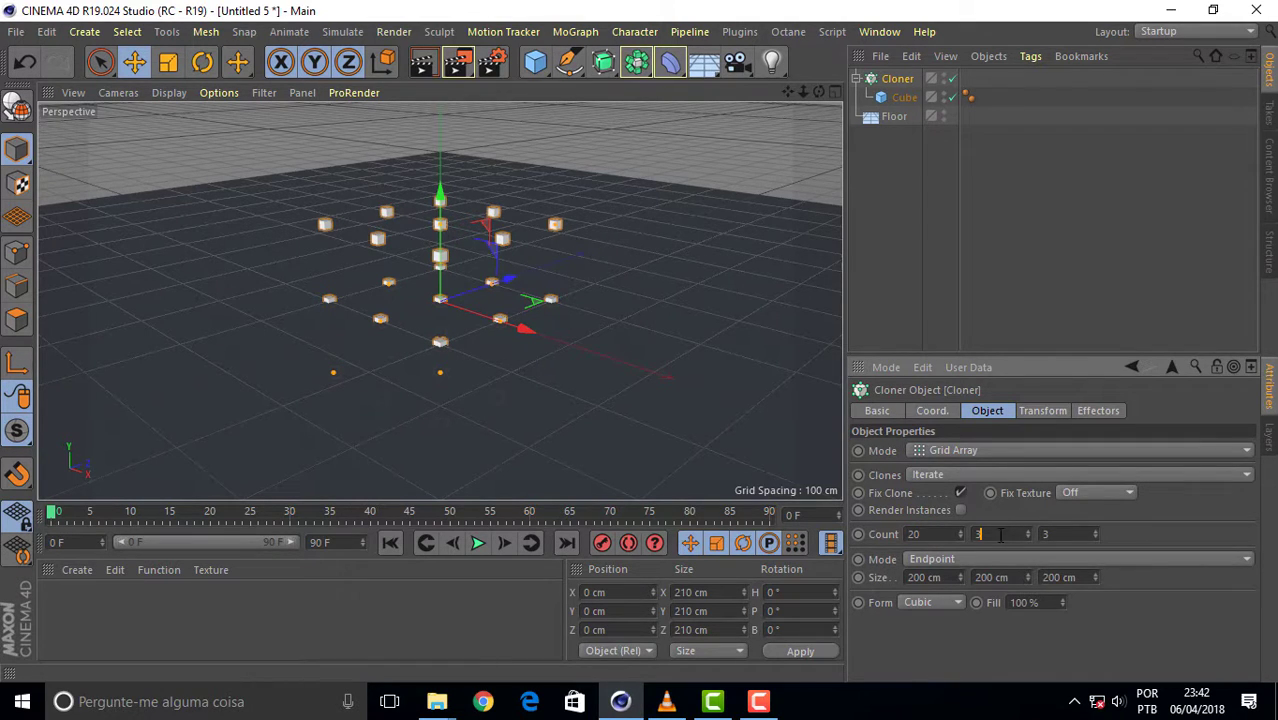
# Set the cloner grid Count to 20, 1, 20
pyautogui.press('Tab')
pyautogui.write('20')
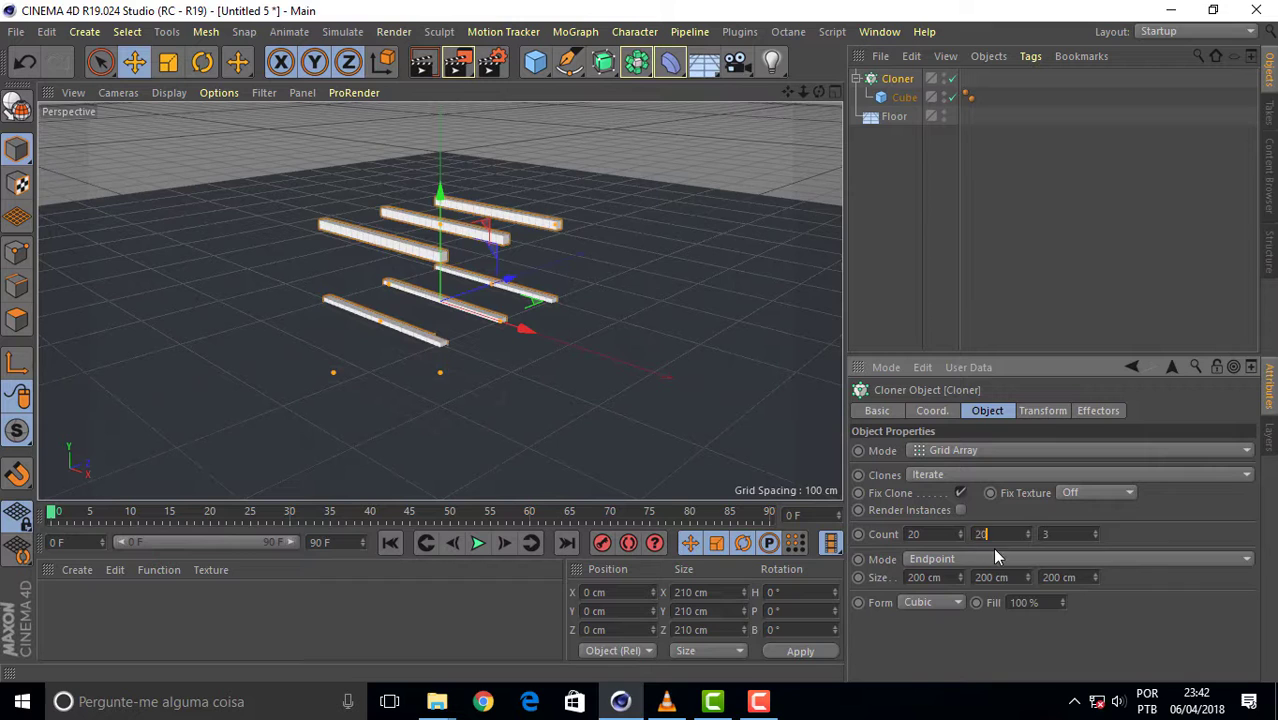
pyautogui.press('Return')
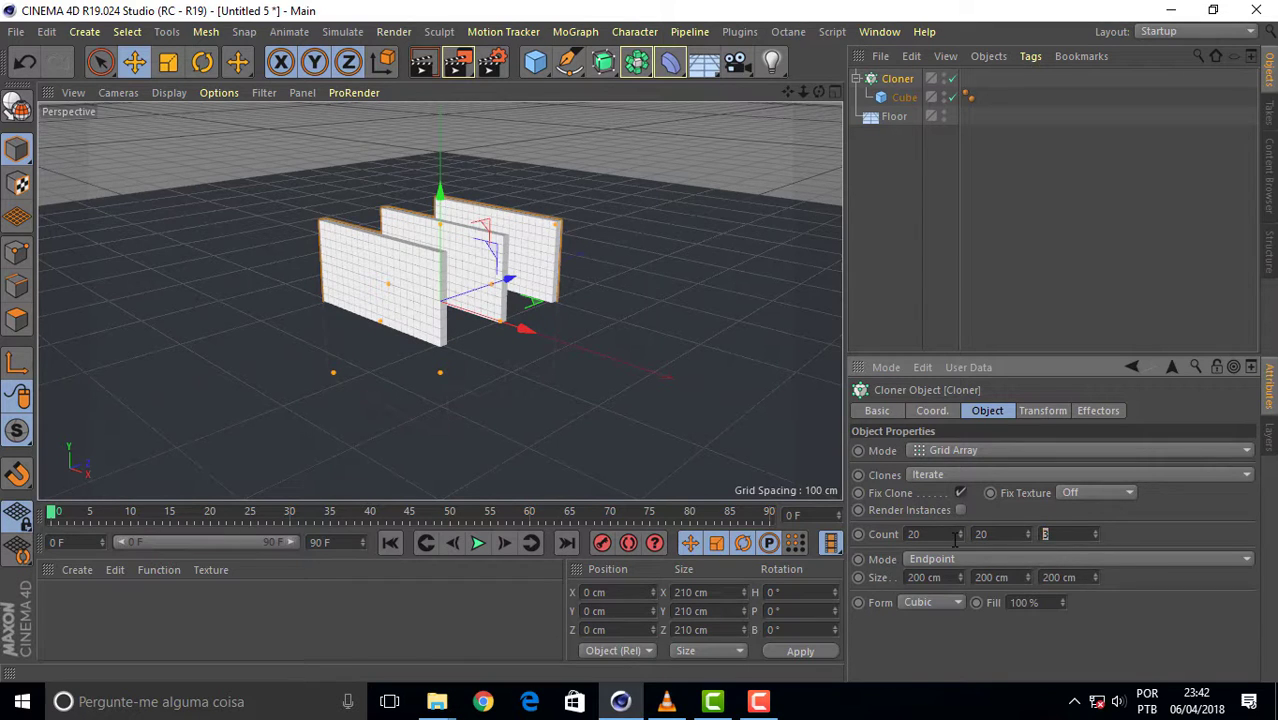
pyautogui.write('20')
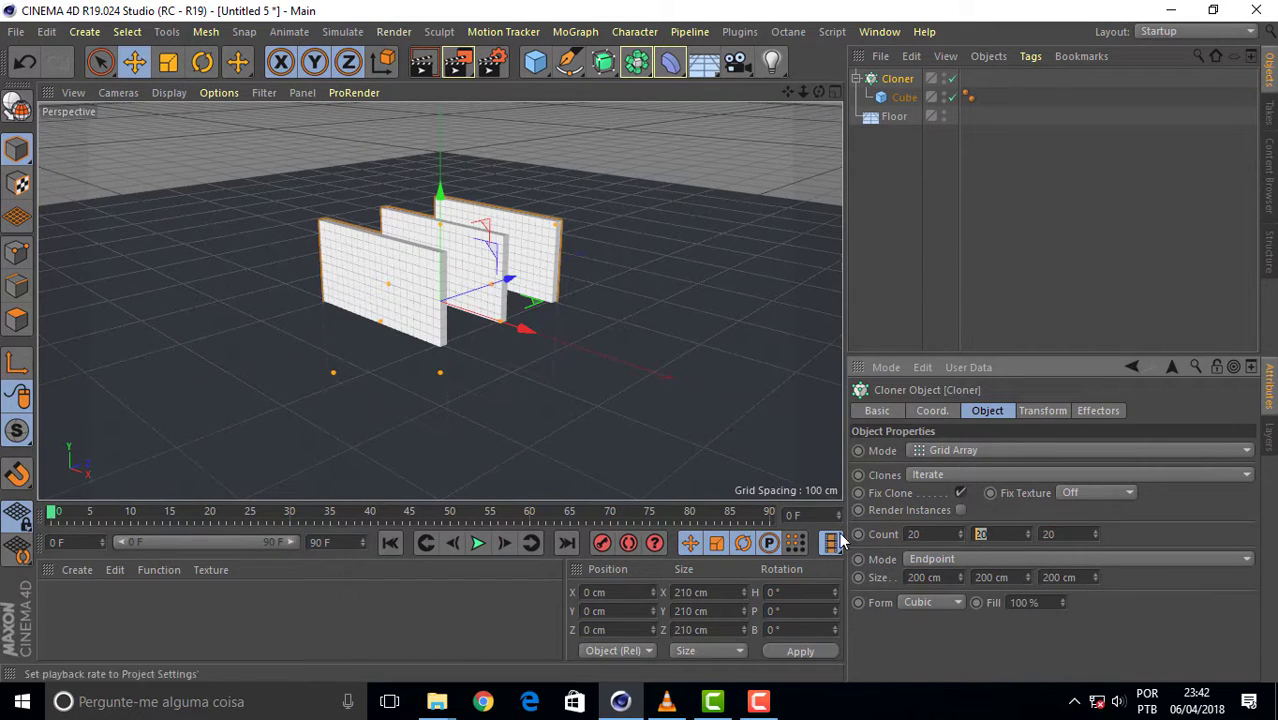
pyautogui.press('Return')
pyautogui.write('1')
pyautogui.press('Return')
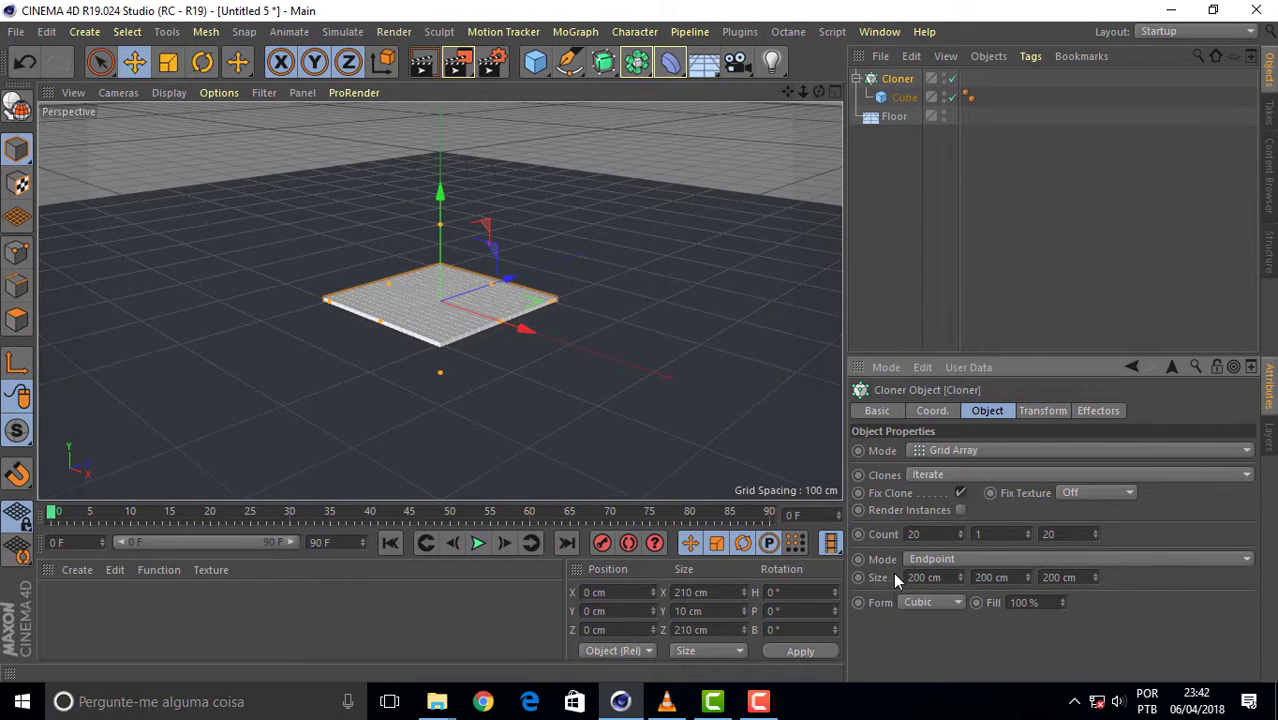
# Set the grid Size to 300 cm on every axis and raise the grid slightly on Y
pyautogui.doubleClick(926, 577)
pyautogui.write('300')
pyautogui.doubleClick(985, 577)
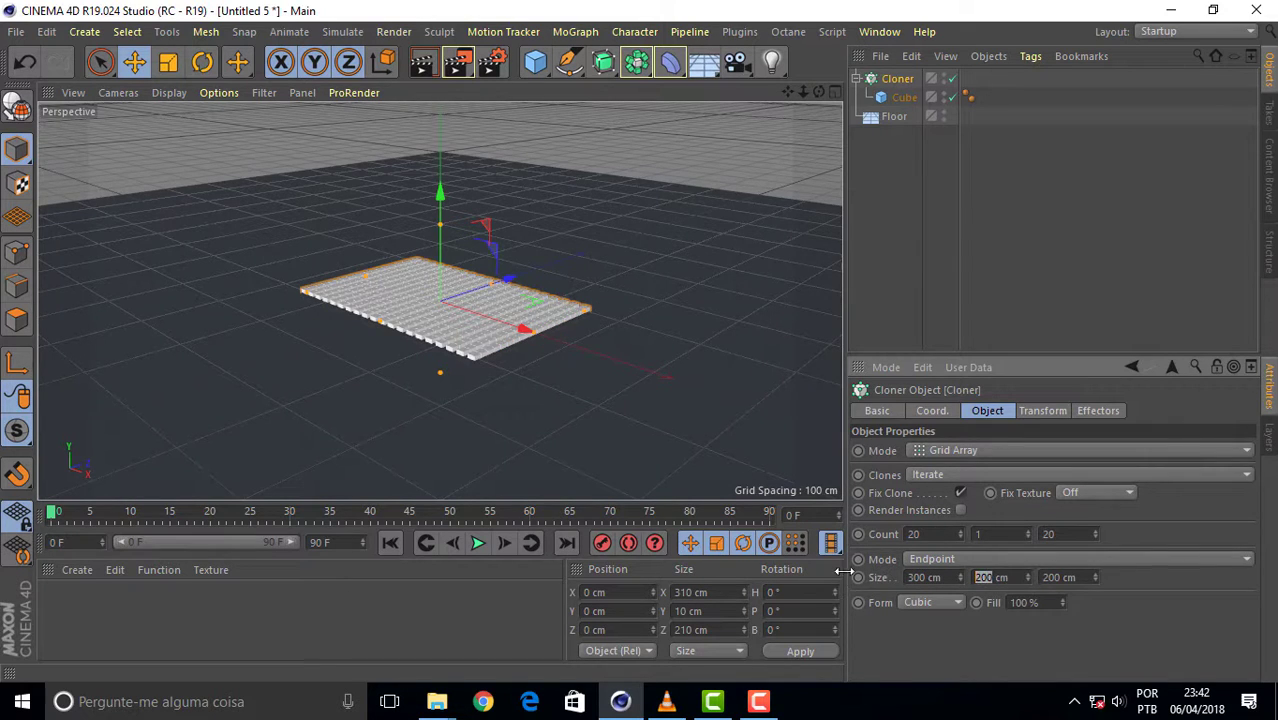
pyautogui.write('2')
pyautogui.write('300')
pyautogui.press('Tab')
pyautogui.write('300')
pyautogui.press('Return')
pyautogui.moveTo(803, 91); pyautogui.dragTo(895, 82)
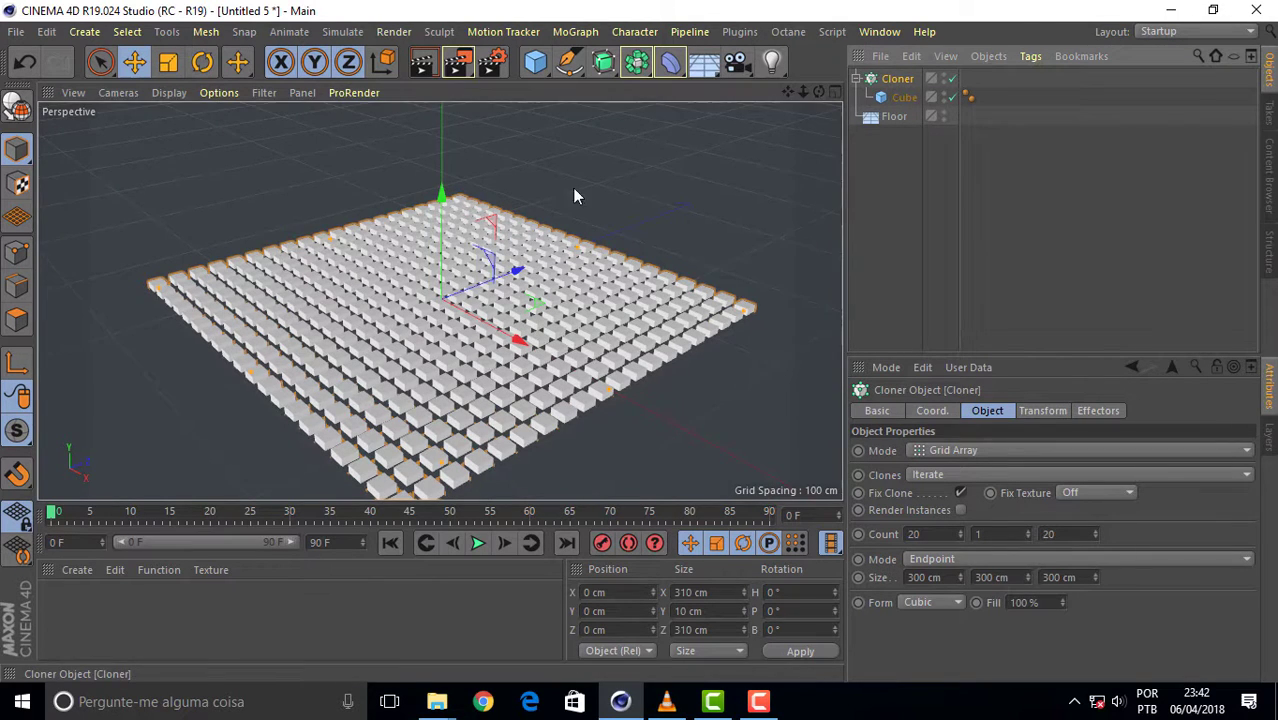
pyautogui.moveTo(446, 259); pyautogui.dragTo(448, 244)
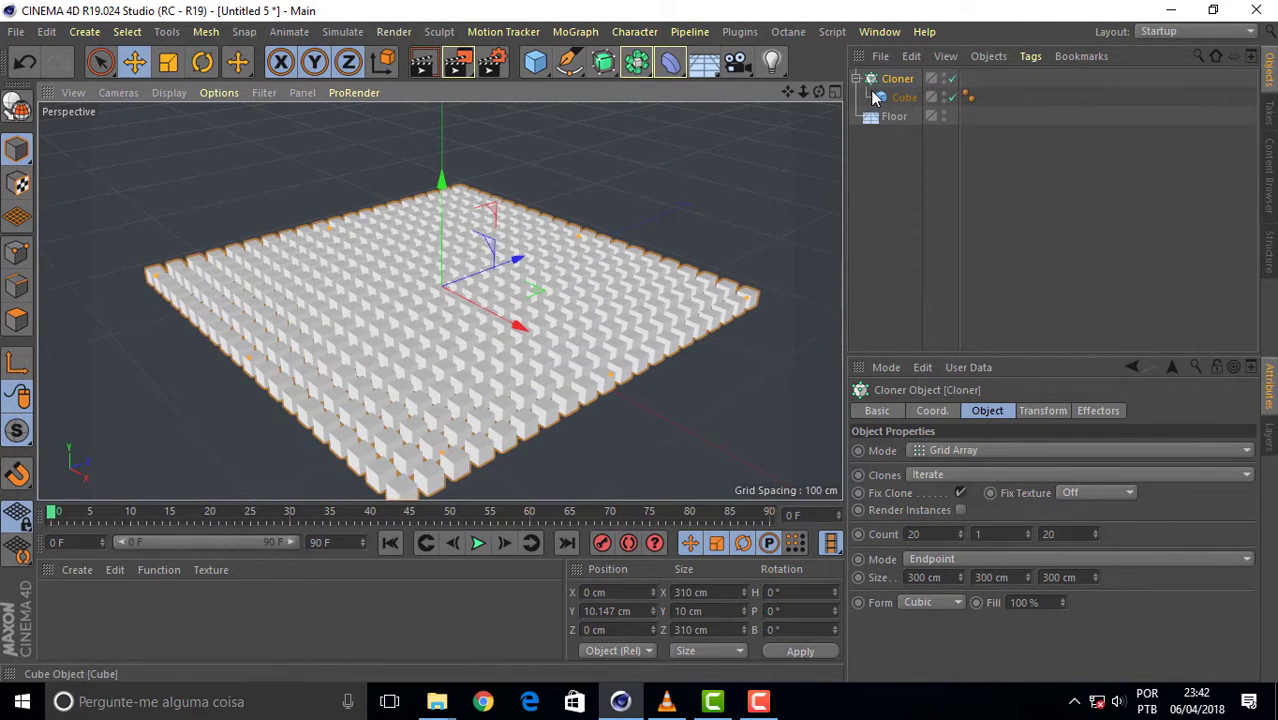
# Give the Floor a Collider Body simulation tag
pyautogui.click(887, 117)
pyautogui.rightClick(887, 120)
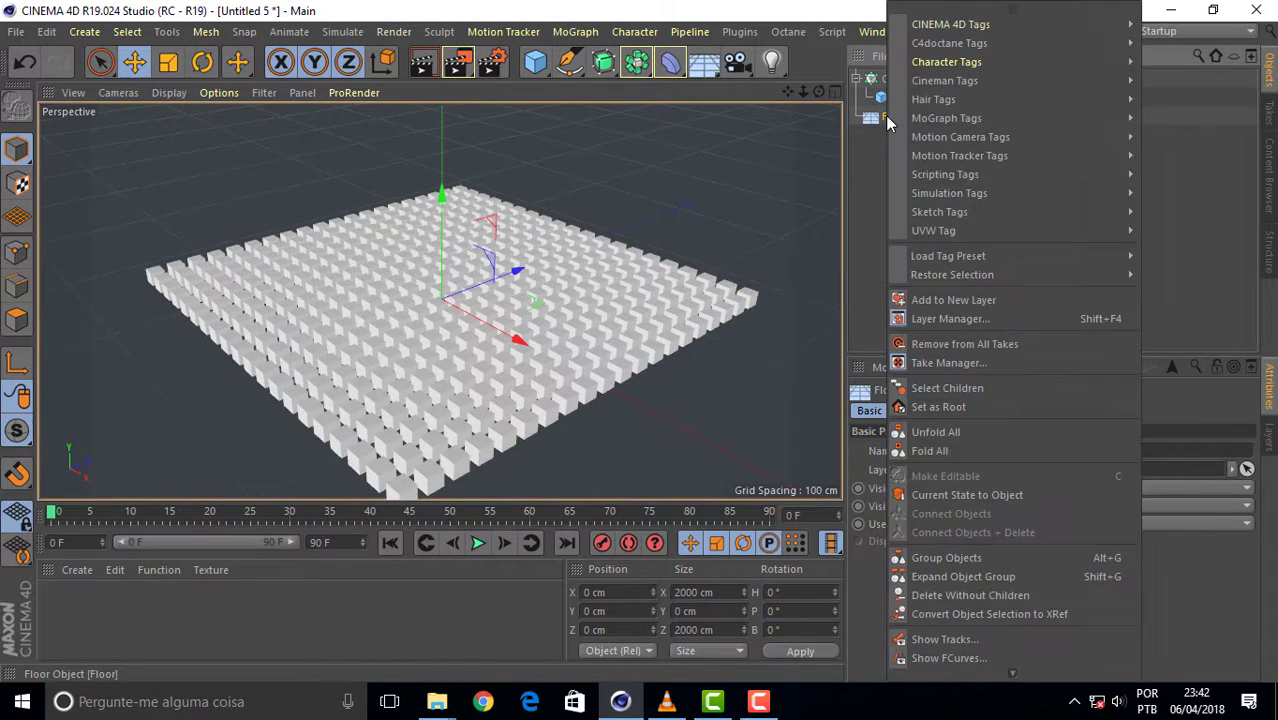
pyautogui.moveTo(949, 193)
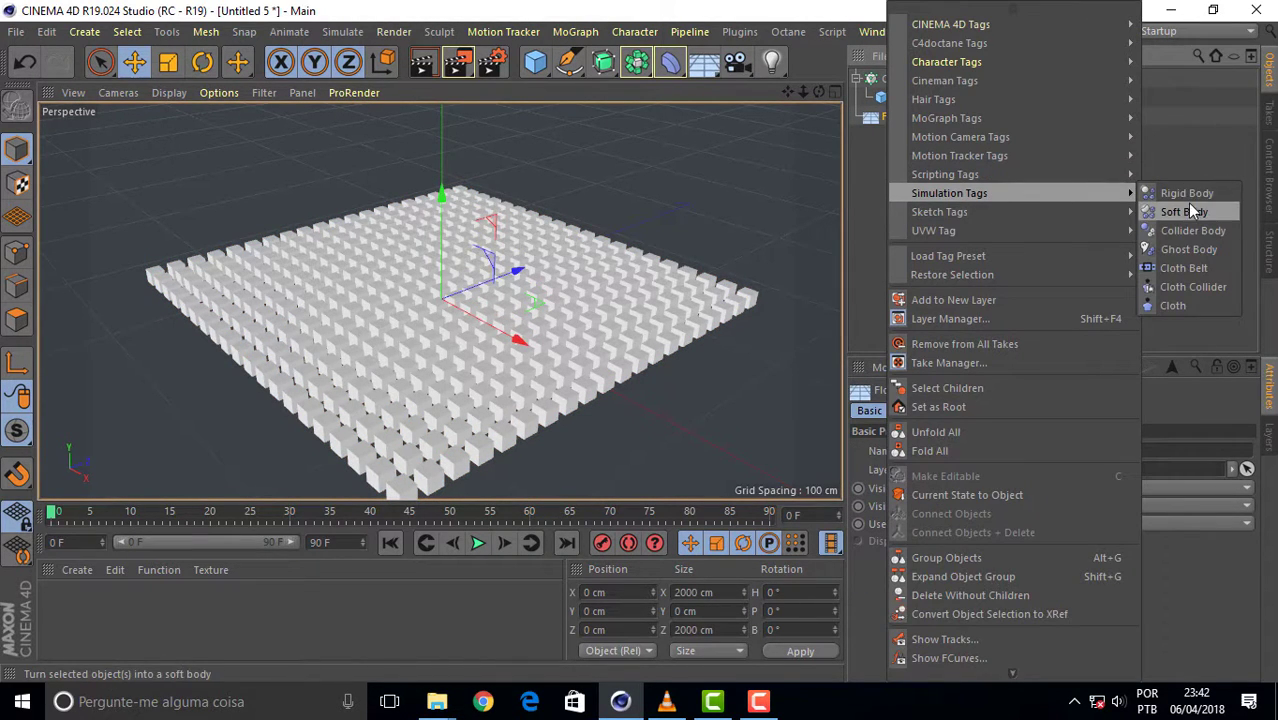
pyautogui.click(1192, 230)
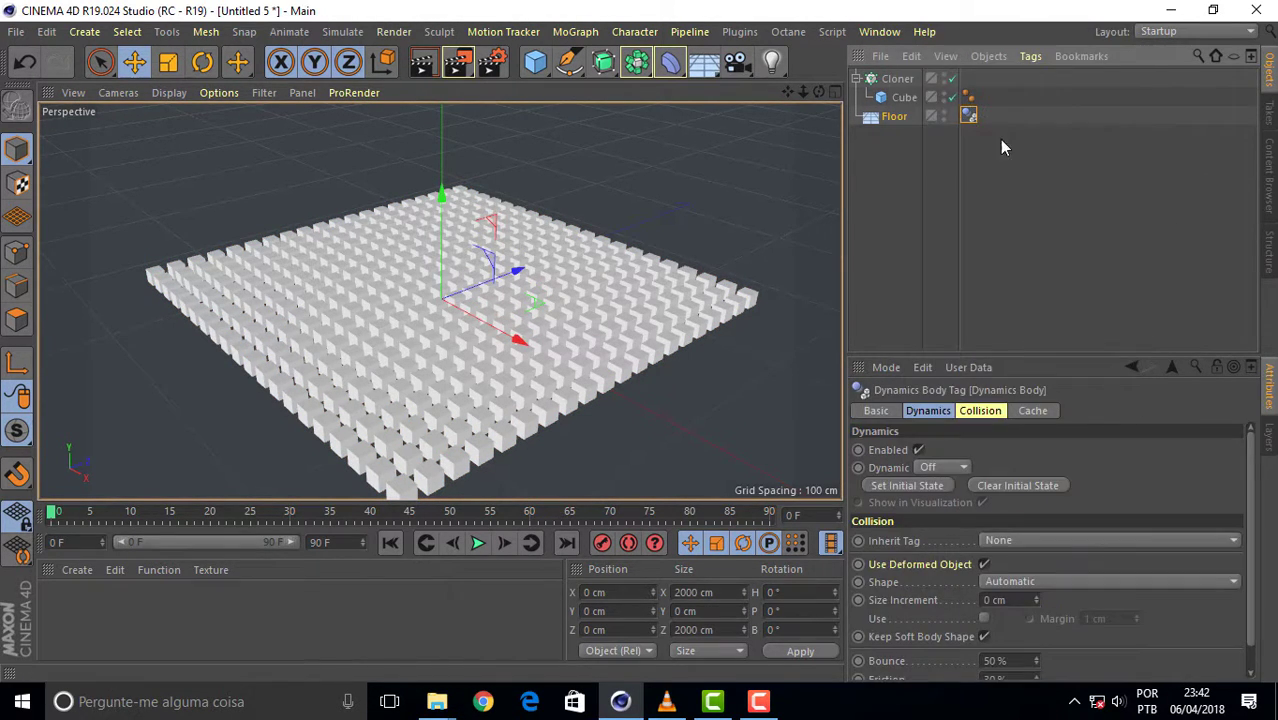
# Give the Cloner a Rigid Body simulation tag
pyautogui.click(906, 79)
pyautogui.rightClick(906, 79)
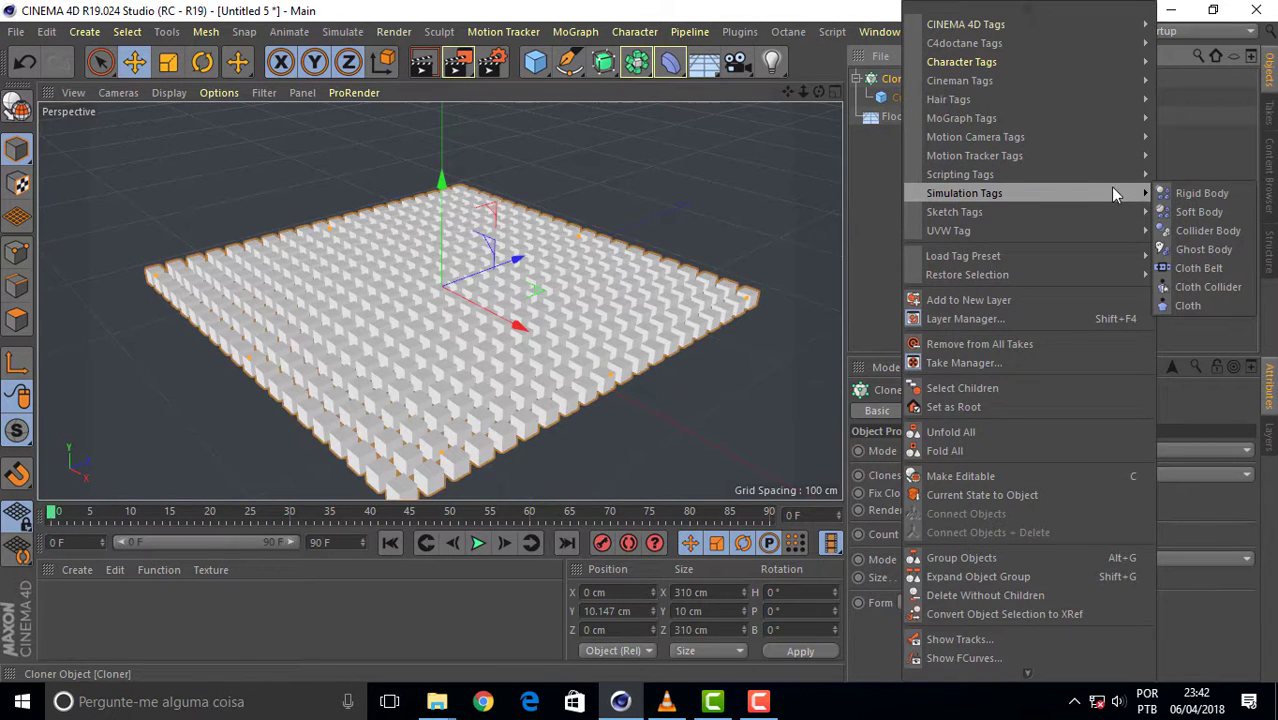
pyautogui.click(1198, 193)
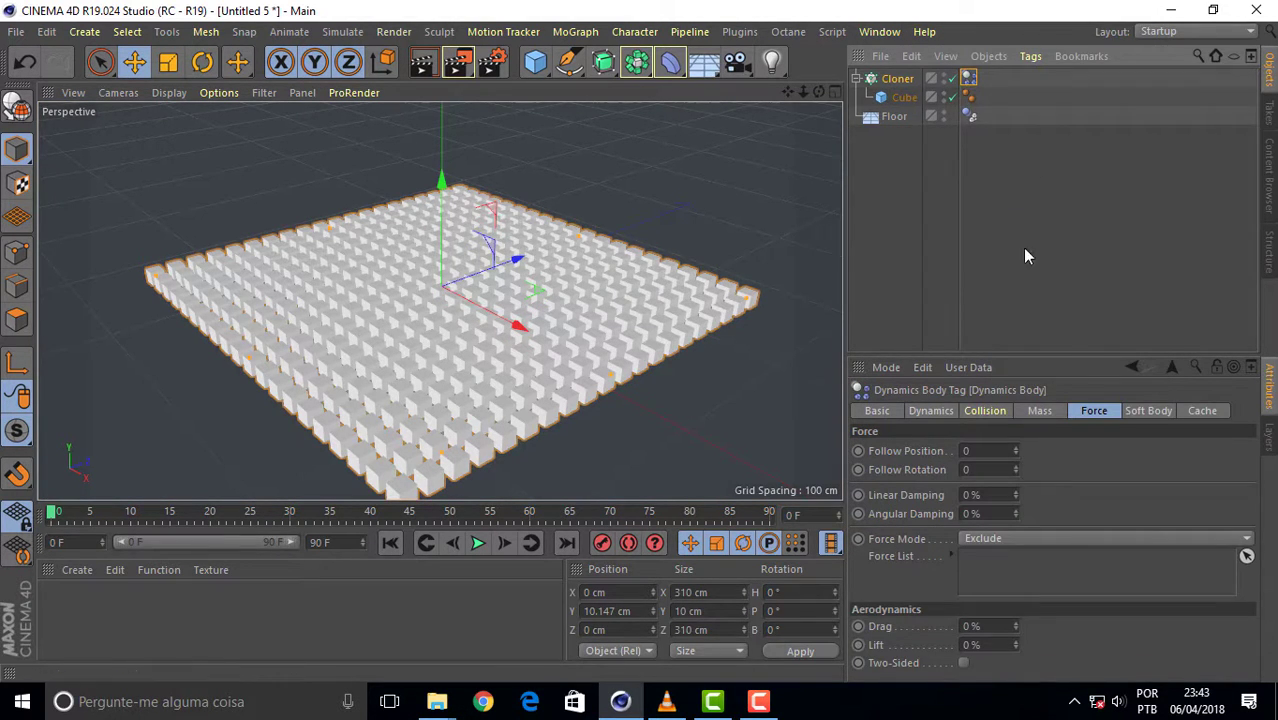
# Set the tag's Inherit Tag to Apply Tag to Children and Individual Elements to All
pyautogui.click(1052, 413)
pyautogui.click(927, 414)
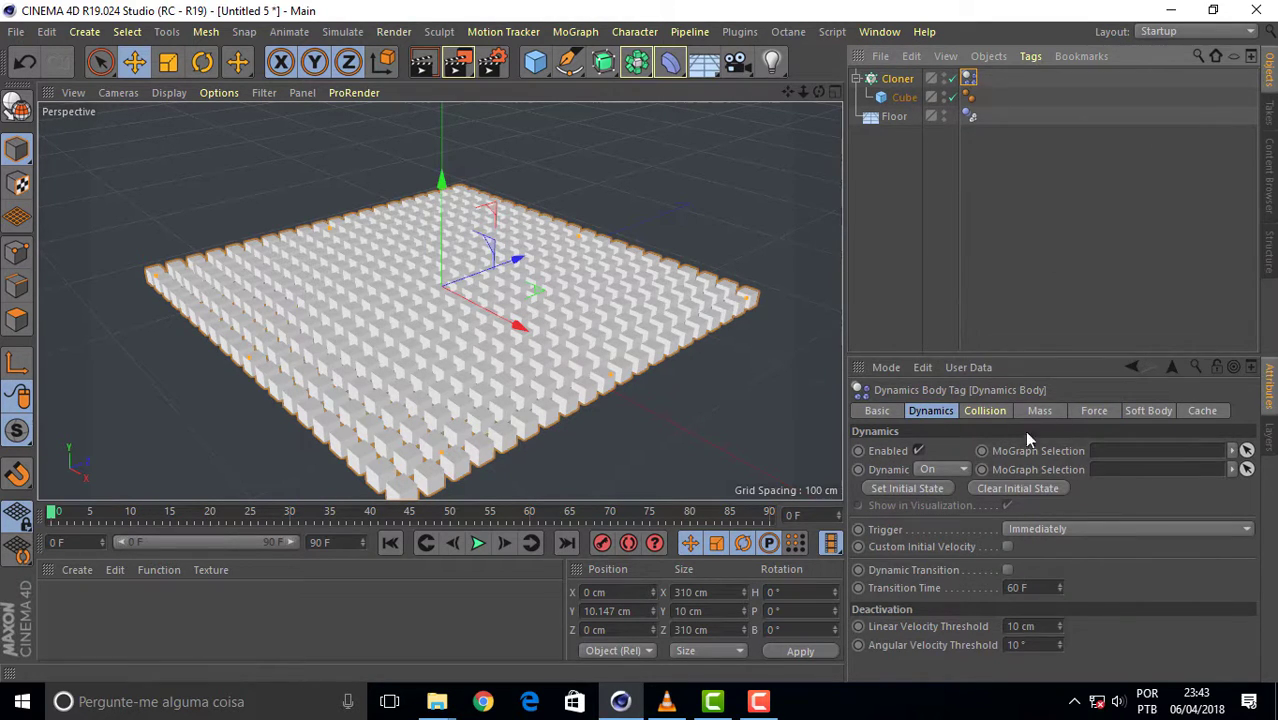
pyautogui.click(985, 412)
pyautogui.click(1099, 455)
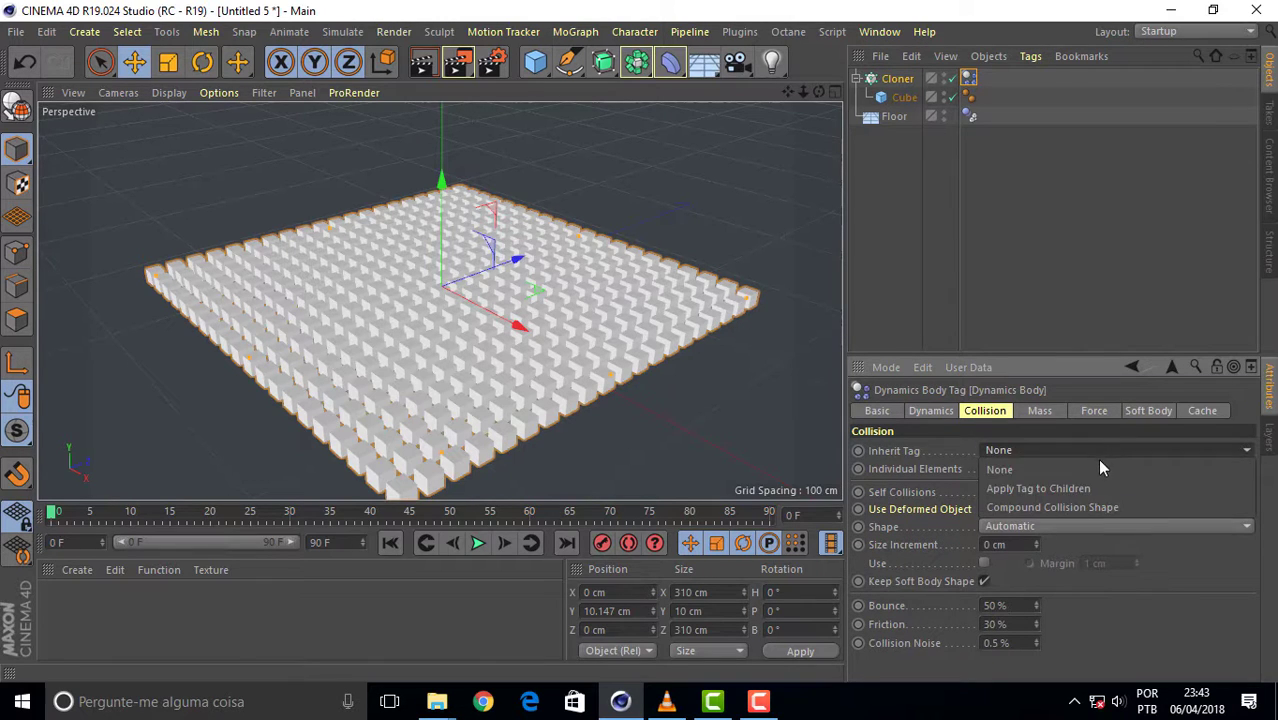
pyautogui.click(1089, 490)
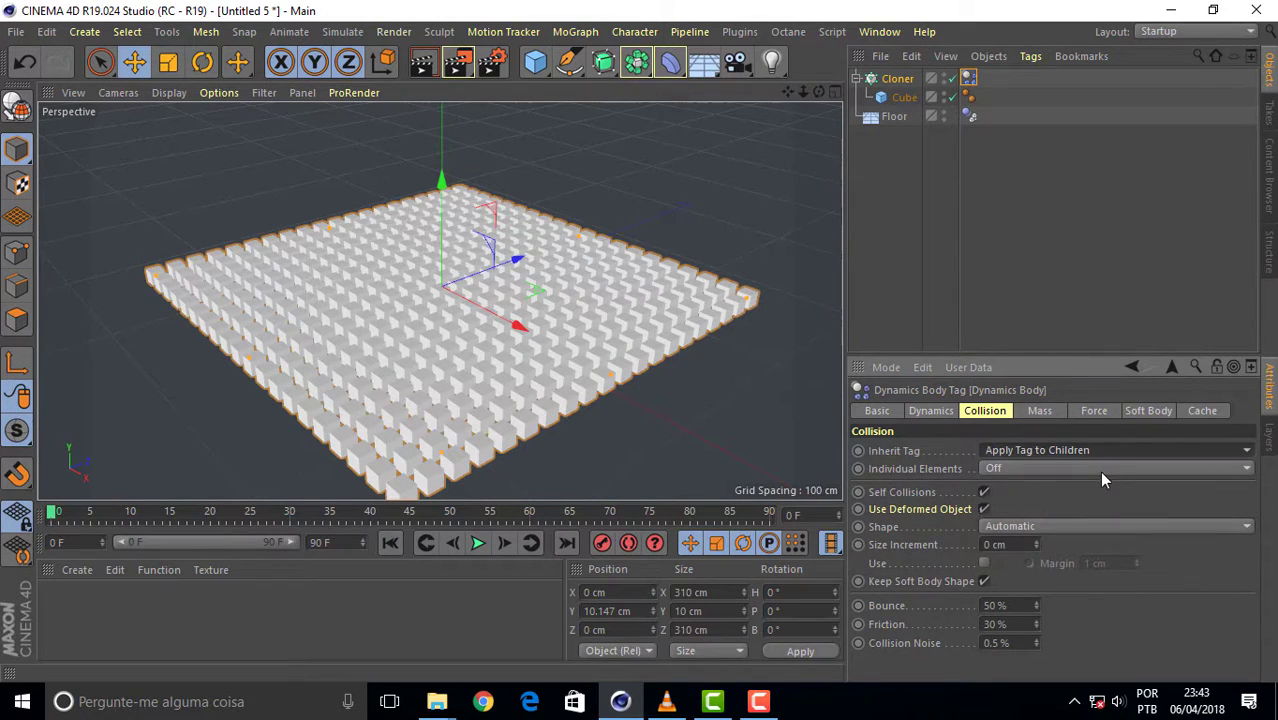
pyautogui.click(1099, 470)
pyautogui.click(1095, 542)
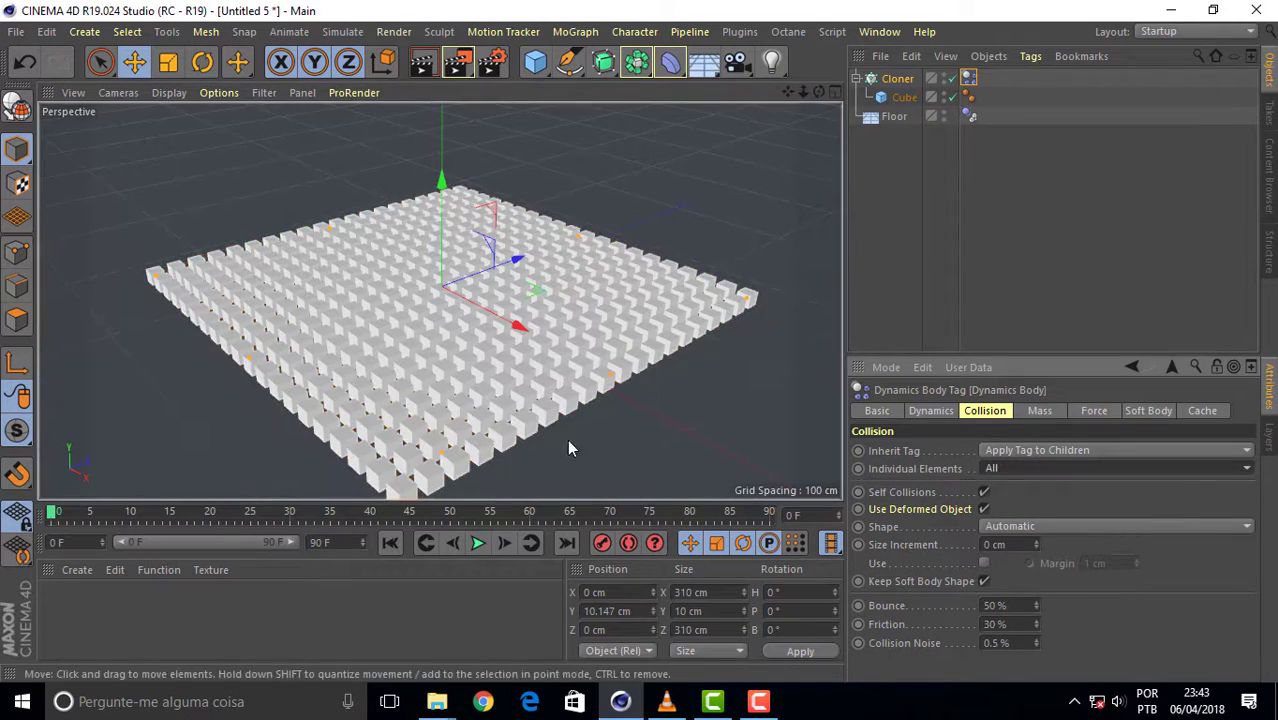
# Play the simulation to preview it, then return to frame 0
pyautogui.click(479, 544)
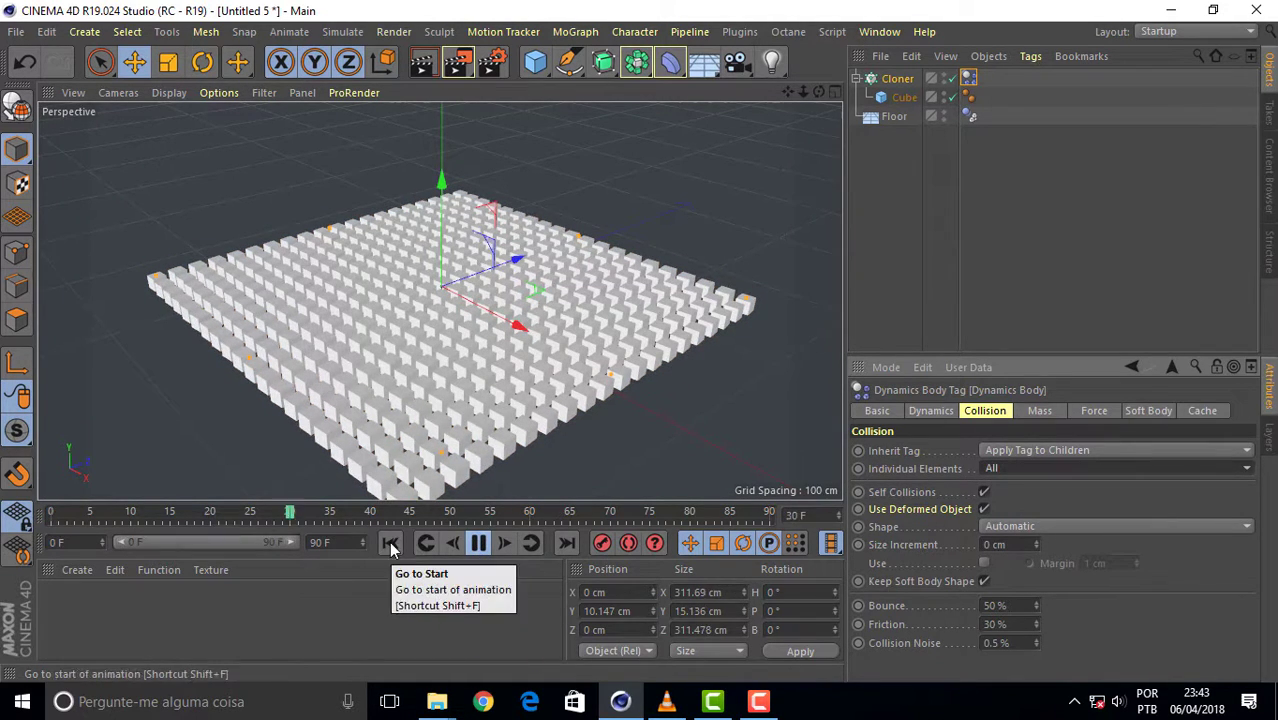
pyautogui.click(390, 542)
pyautogui.click(479, 544)
pyautogui.click(391, 543)
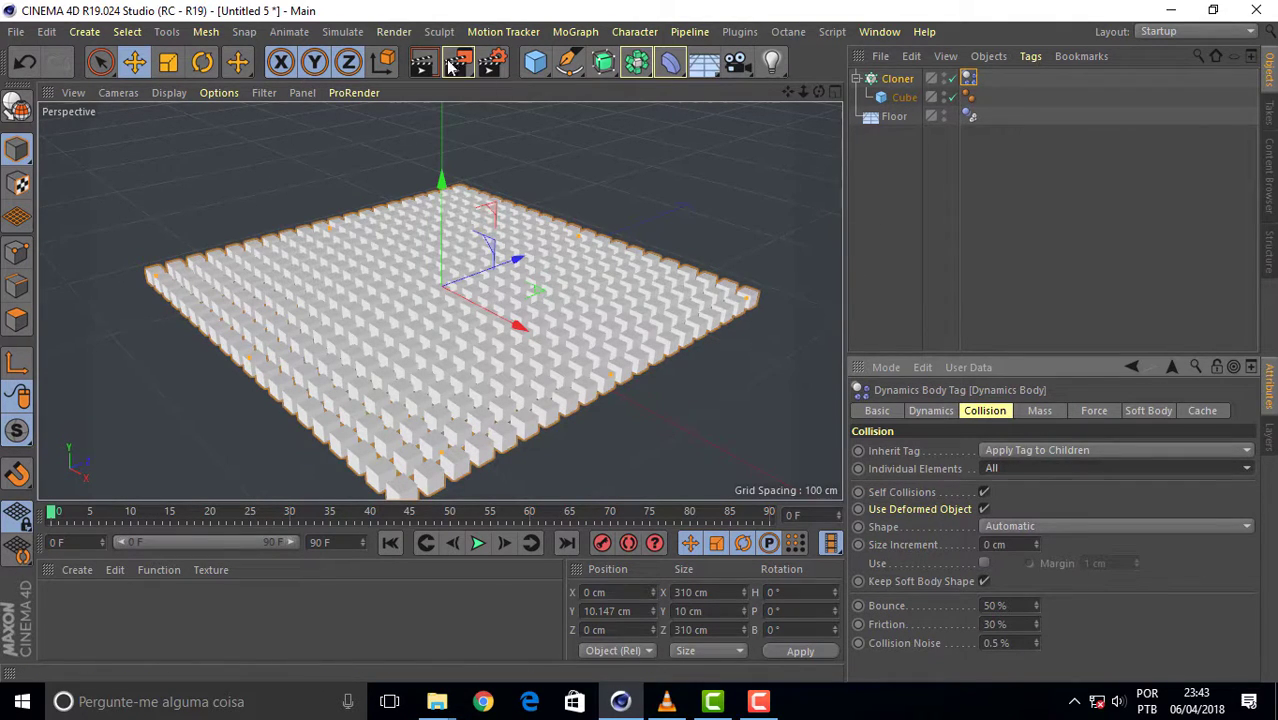
# Open the Simulate menu to reach the Particles forces
pyautogui.click(292, 32)
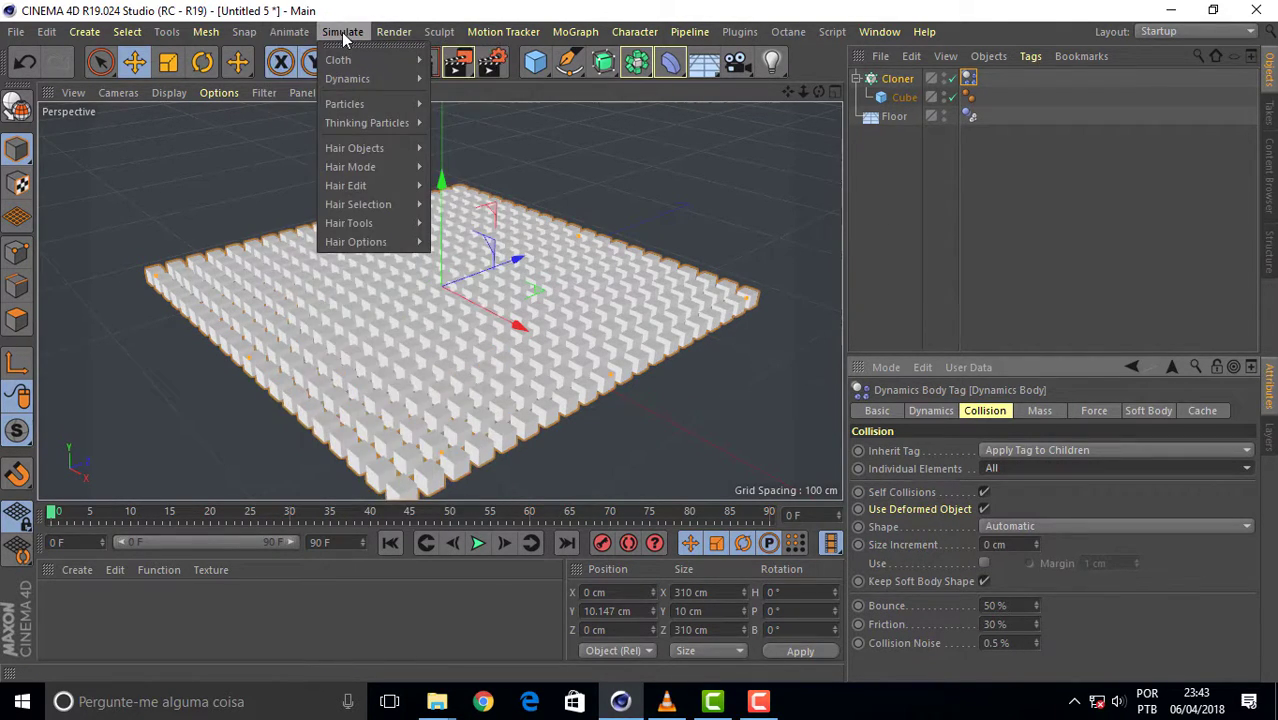
pyautogui.moveTo(345, 104)
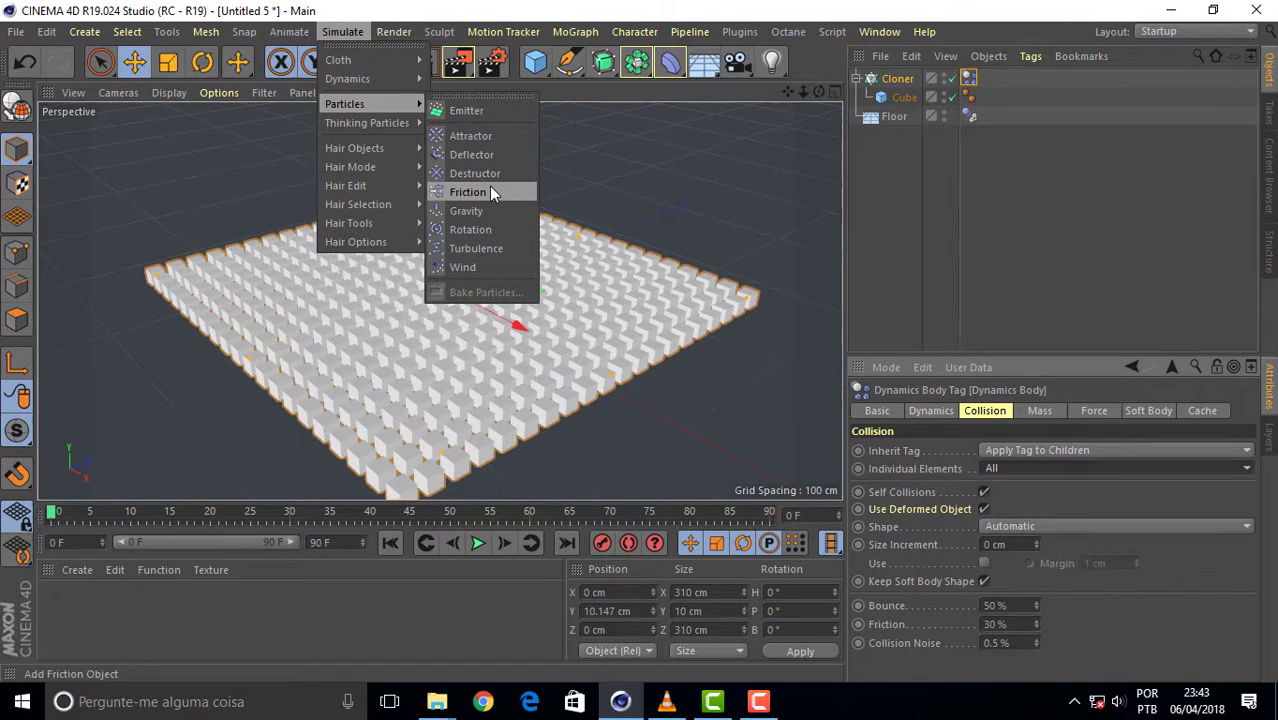
# Add an Attractor and keep it outside the Cloner, listed between Cloner and Floor
pyautogui.click(471, 135)
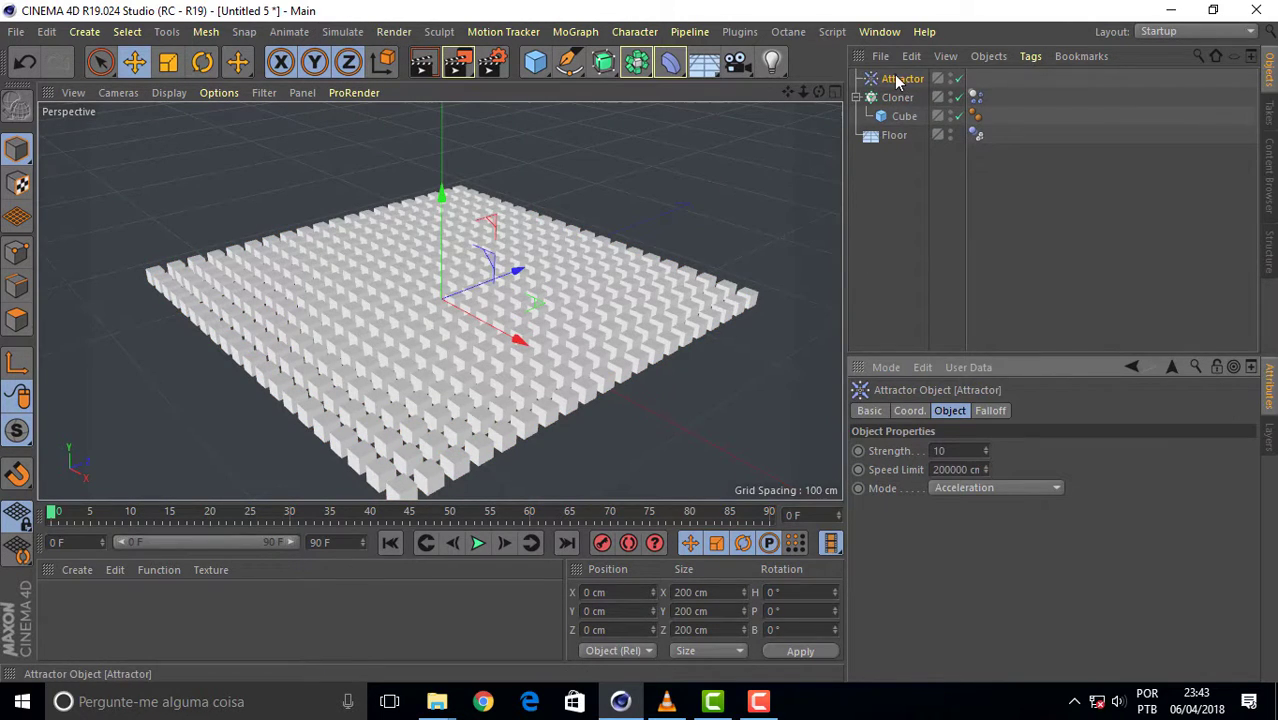
pyautogui.moveTo(899, 101); pyautogui.dragTo(903, 118)
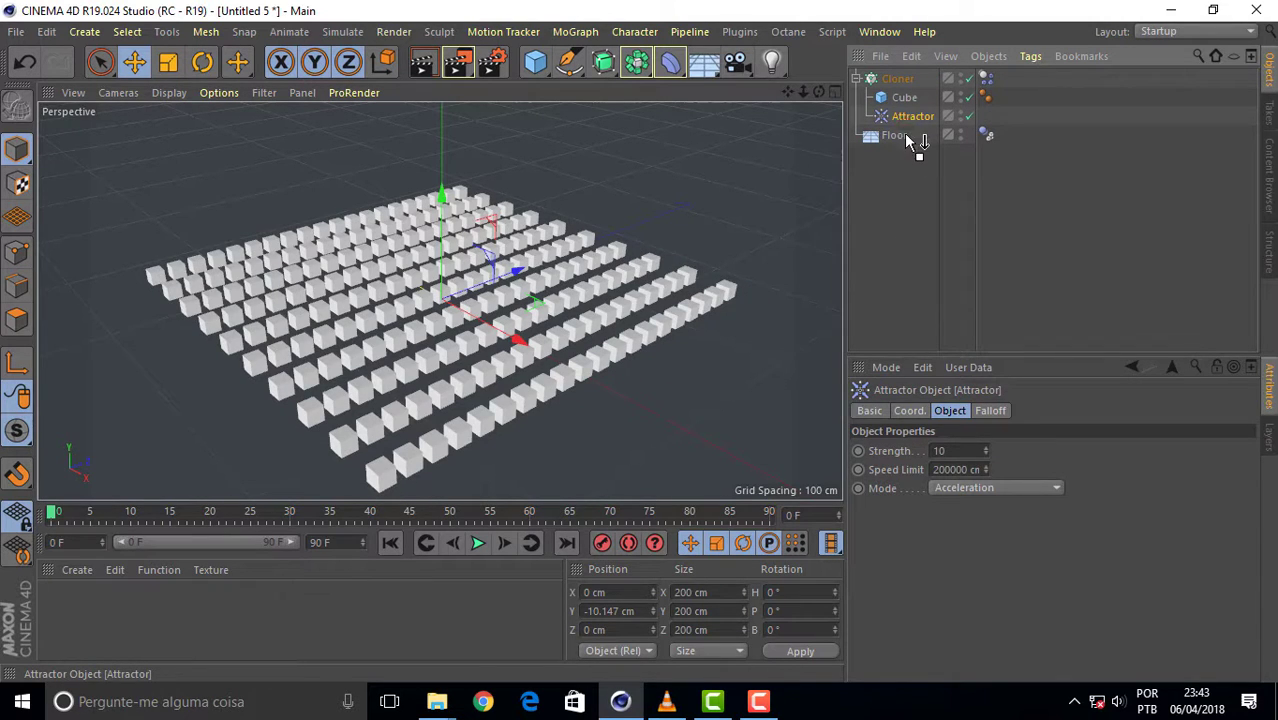
pyautogui.moveTo(915, 163)
pyautogui.mouseDown()
pyautogui.moveTo(919, 124)
pyautogui.moveTo(897, 157)
pyautogui.moveTo(910, 108)
pyautogui.moveTo(910, 158)
pyautogui.moveTo(898, 118)
pyautogui.mouseUp()
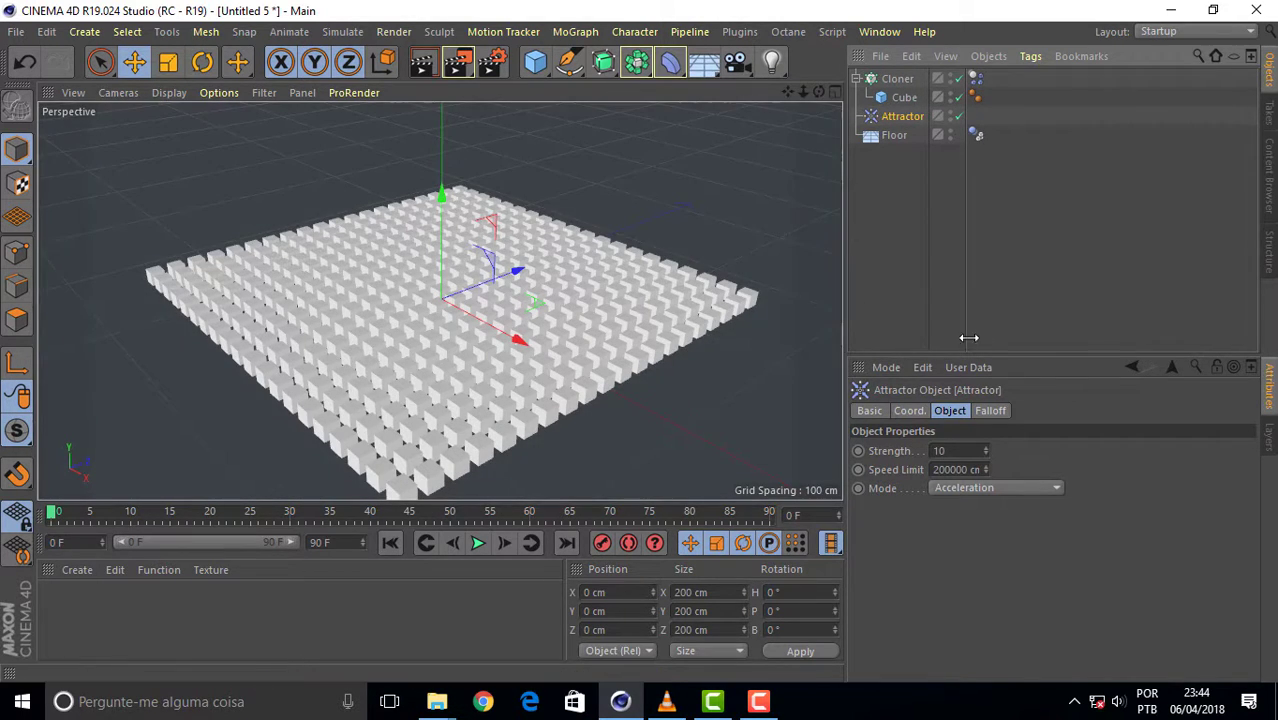
# Add Attractor to the Cloner Dynamics tag's Force List and set Force Mode to Include
pyautogui.click(975, 78)
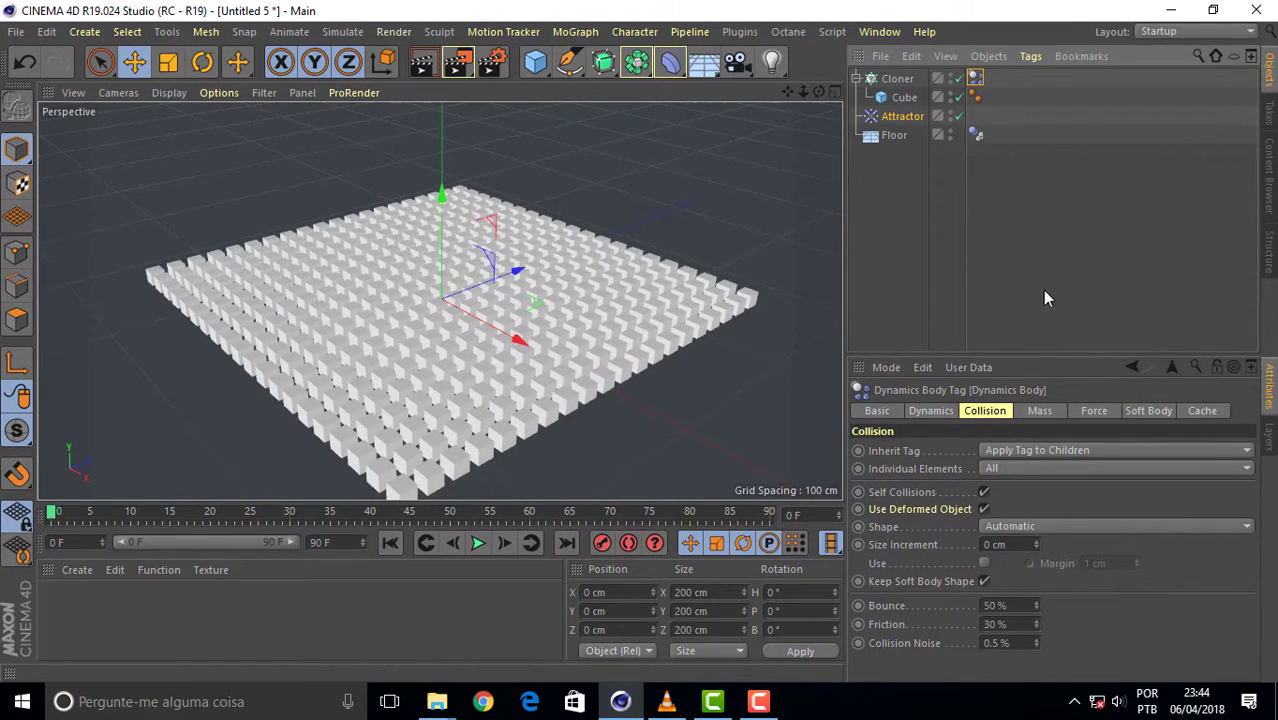
pyautogui.click(1094, 410)
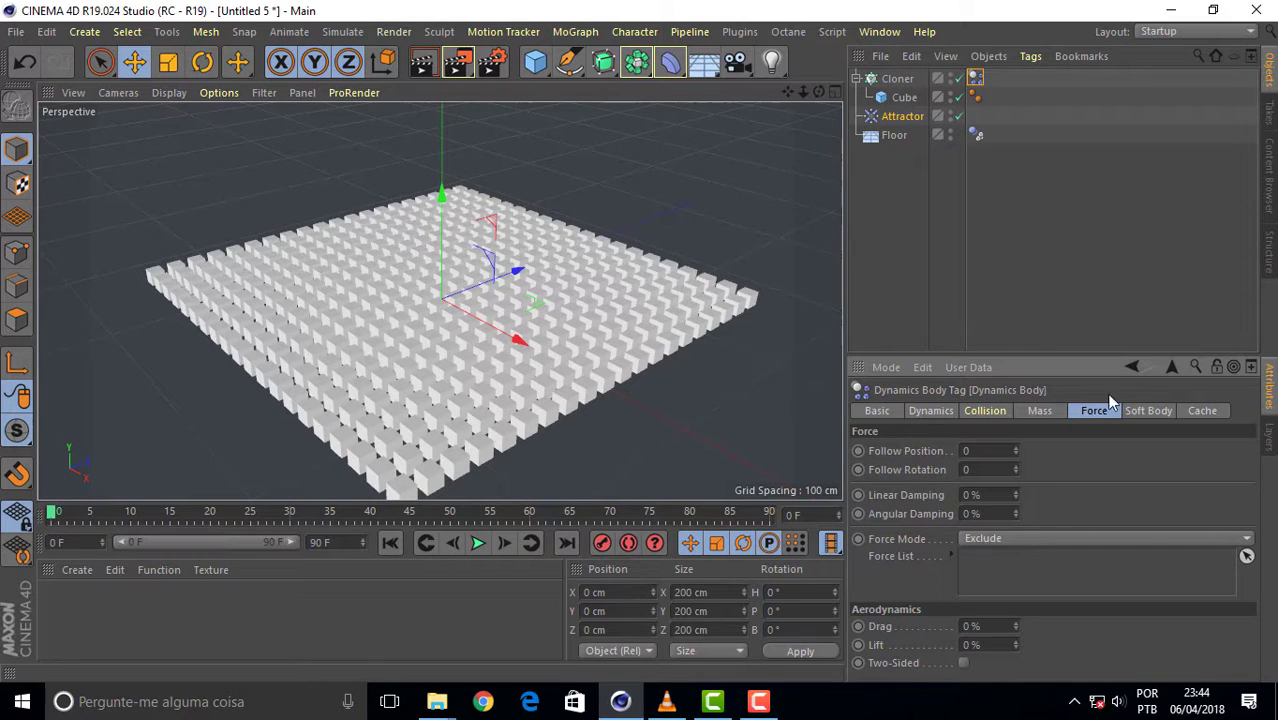
pyautogui.moveTo(900, 116); pyautogui.dragTo(1027, 558)
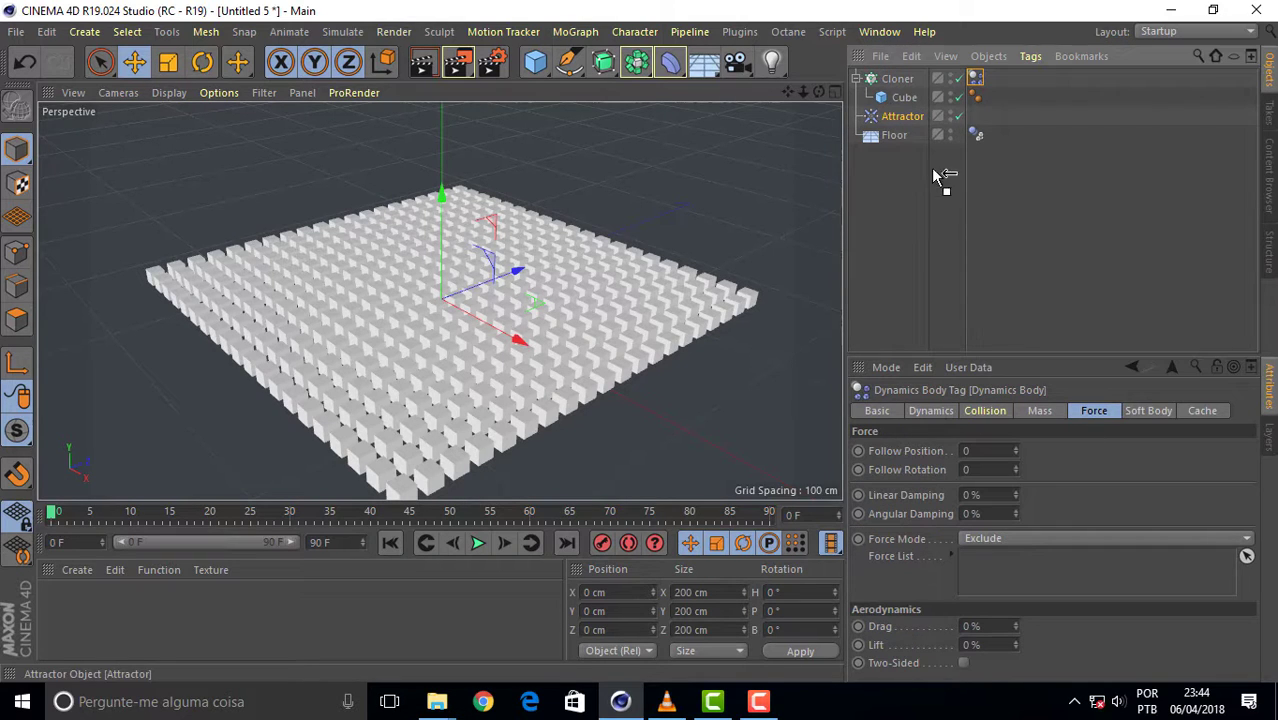
pyautogui.click(998, 539)
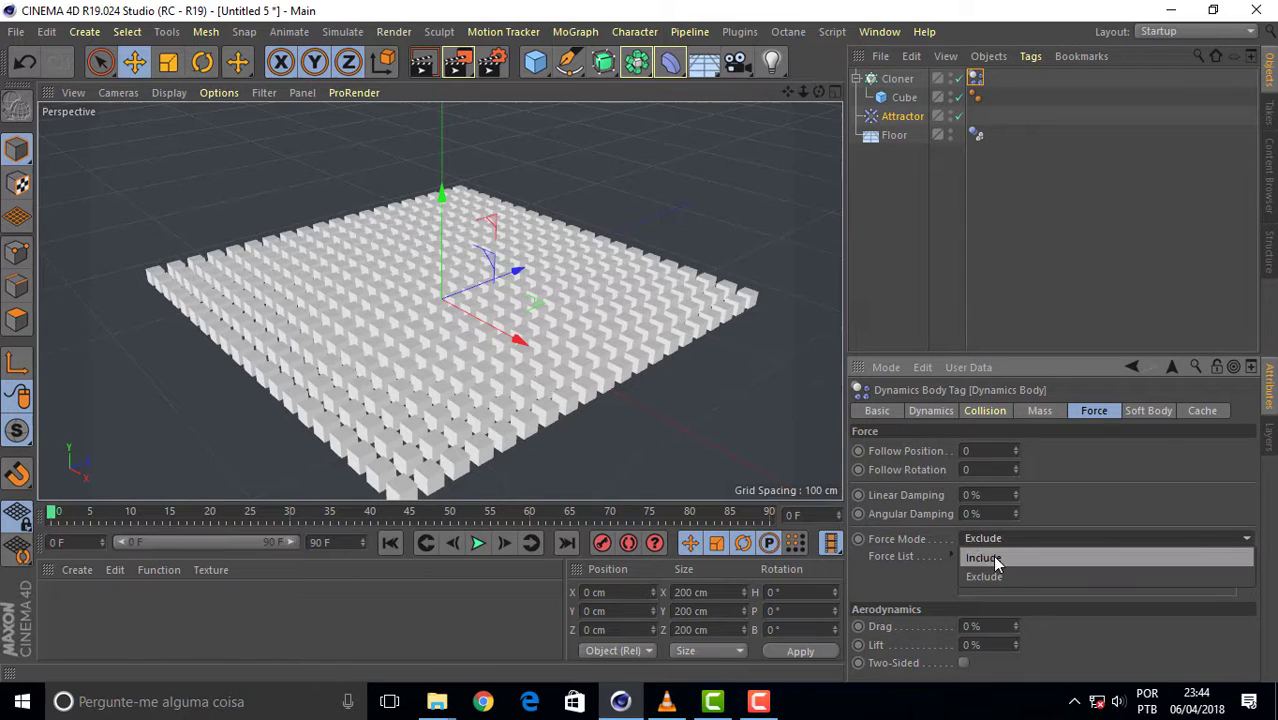
pyautogui.click(995, 556)
# Play the simulation twice to watch the cubes pulled inward, resetting to frame 0
pyautogui.click(478, 543)
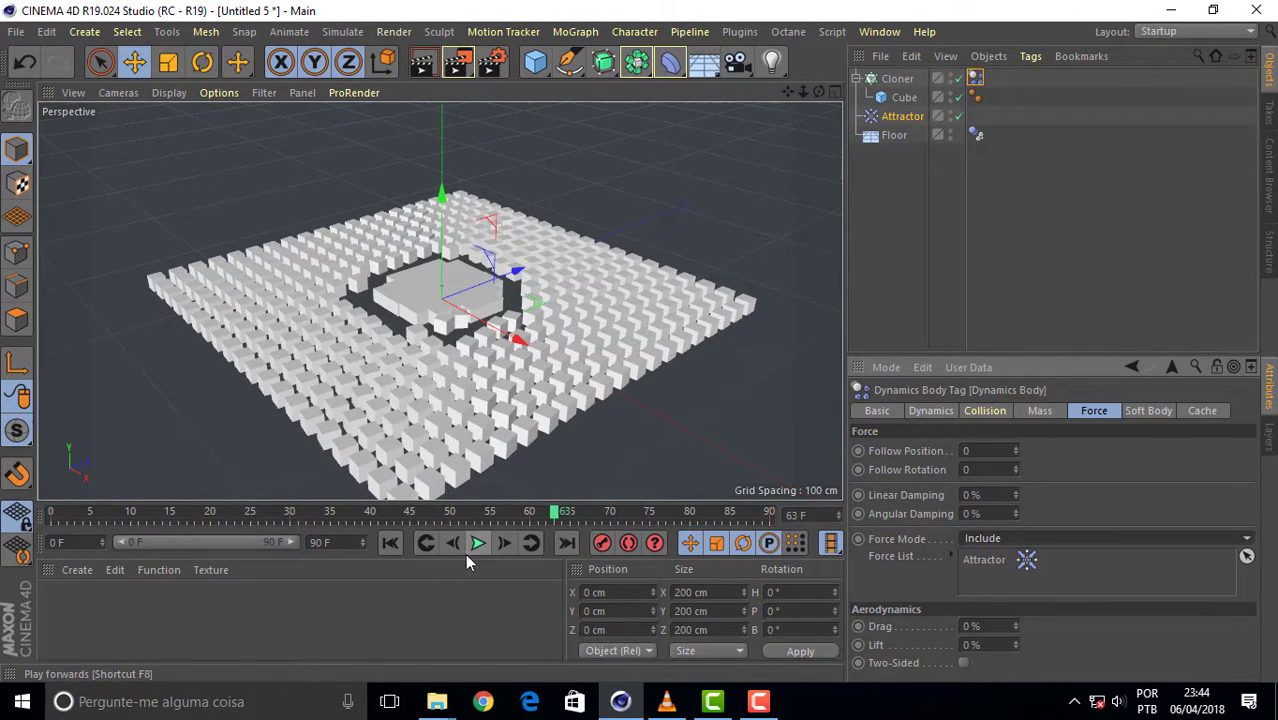
pyautogui.click(390, 543)
pyautogui.click(478, 543)
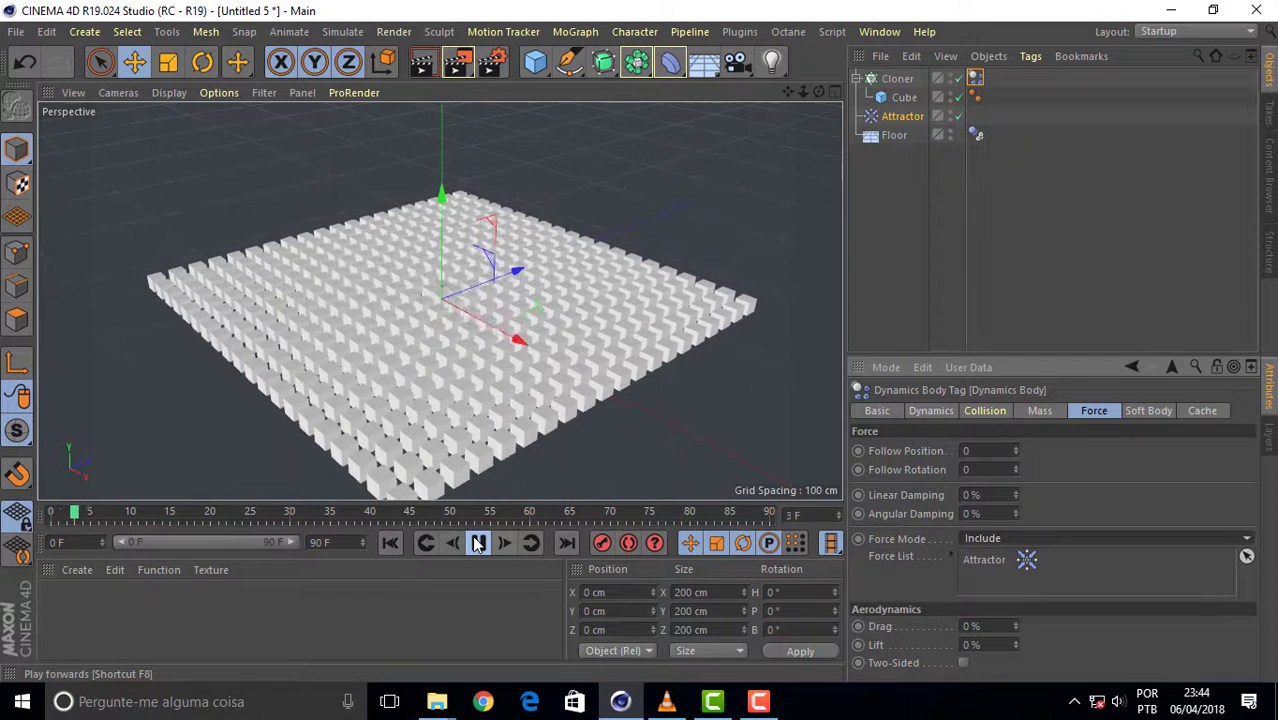
pyautogui.click(390, 543)
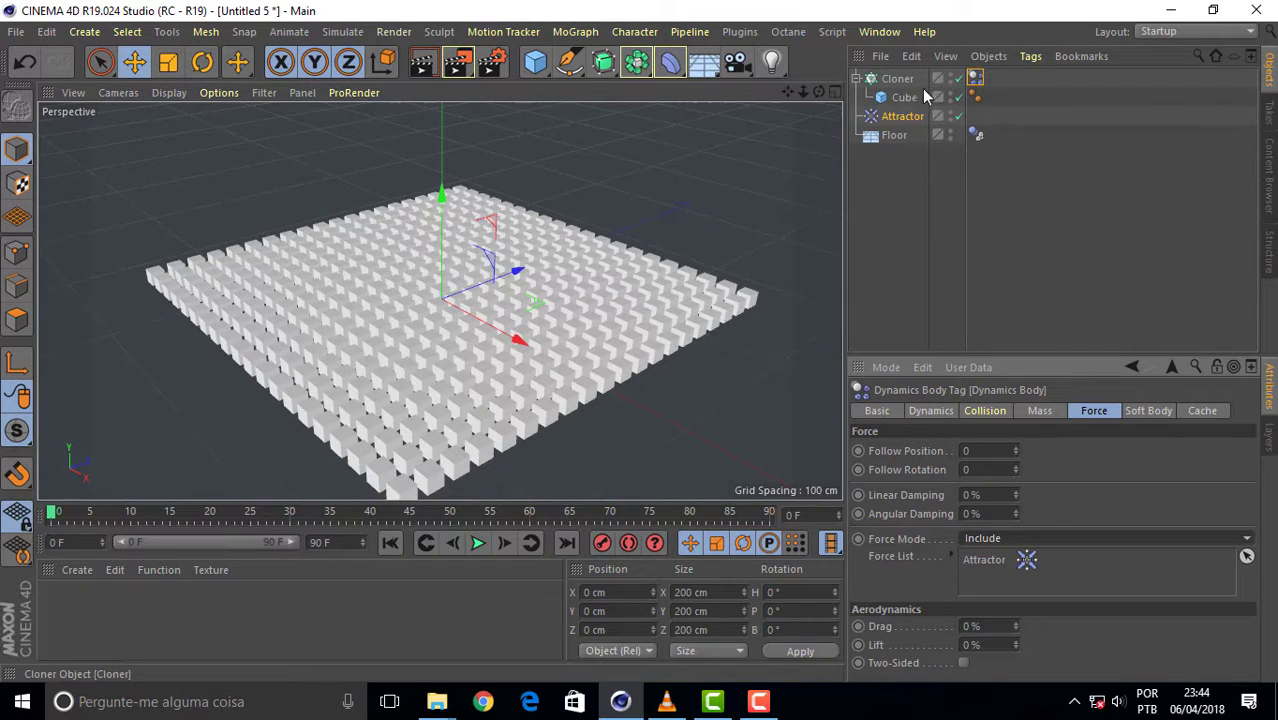
# Set the Attractor Strength to 100, play to watch the cubes scatter, then rewind
pyautogui.click(976, 80)
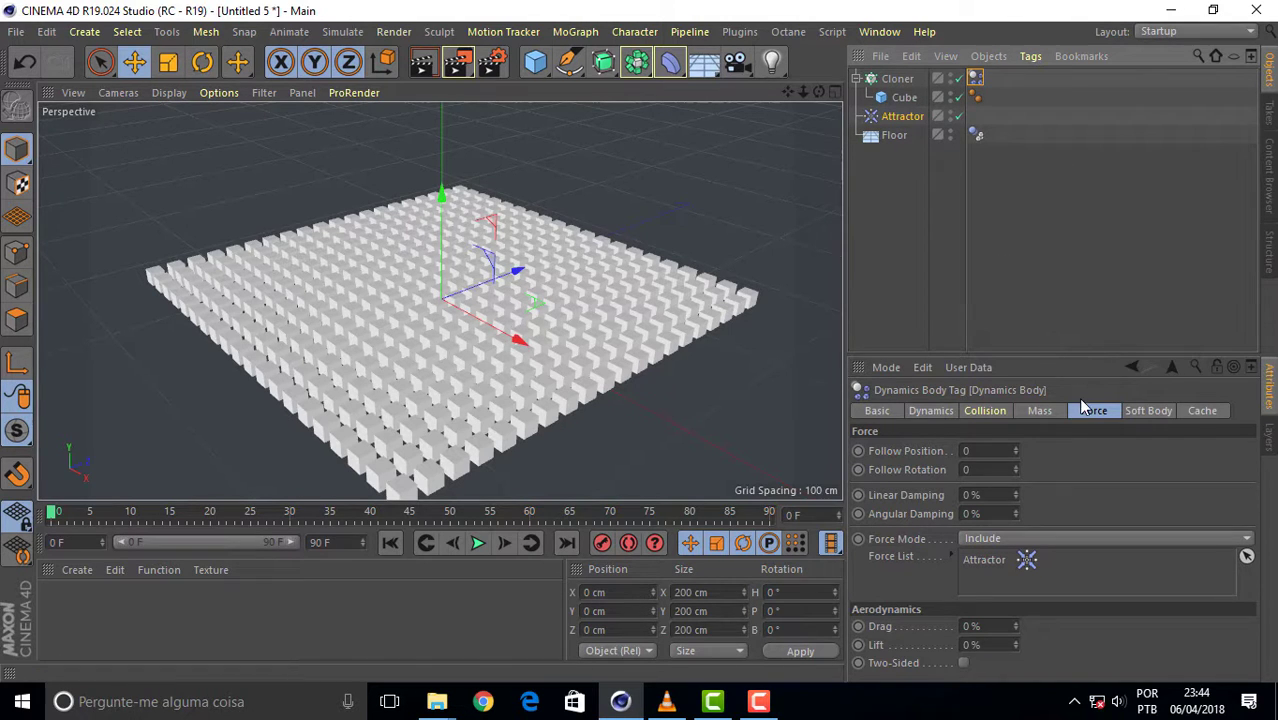
pyautogui.click(910, 117)
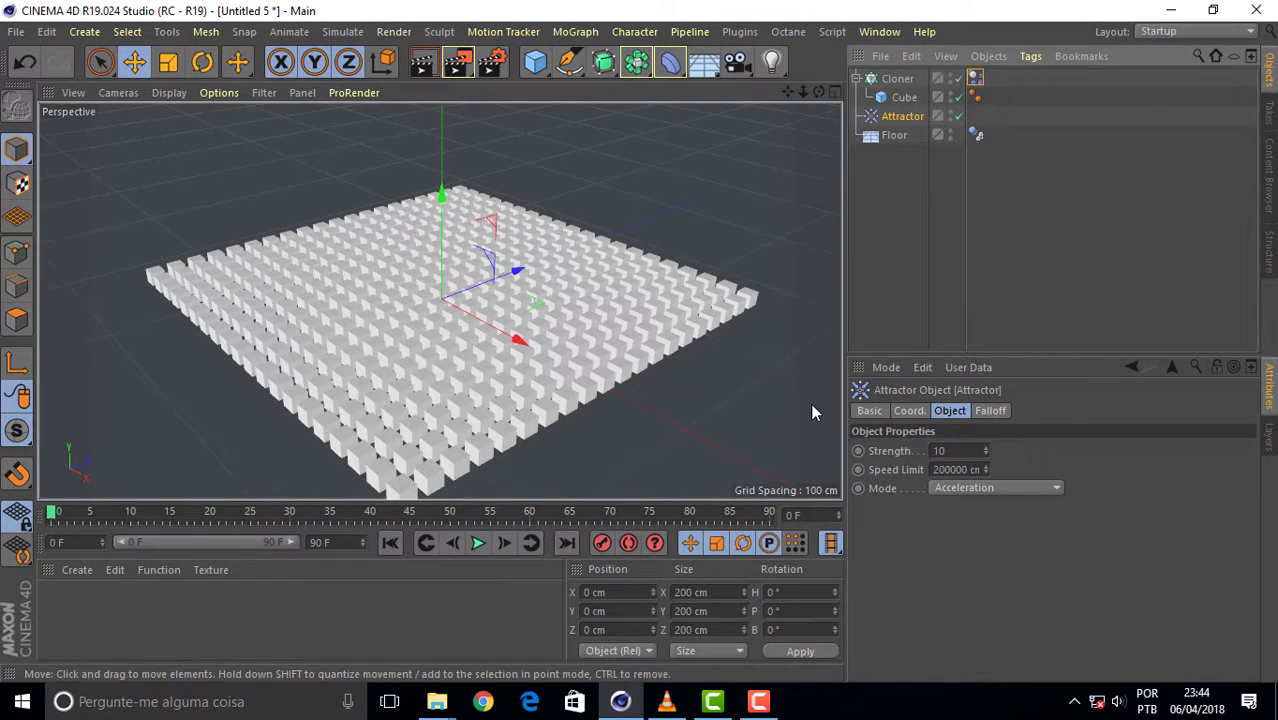
pyautogui.click(964, 451)
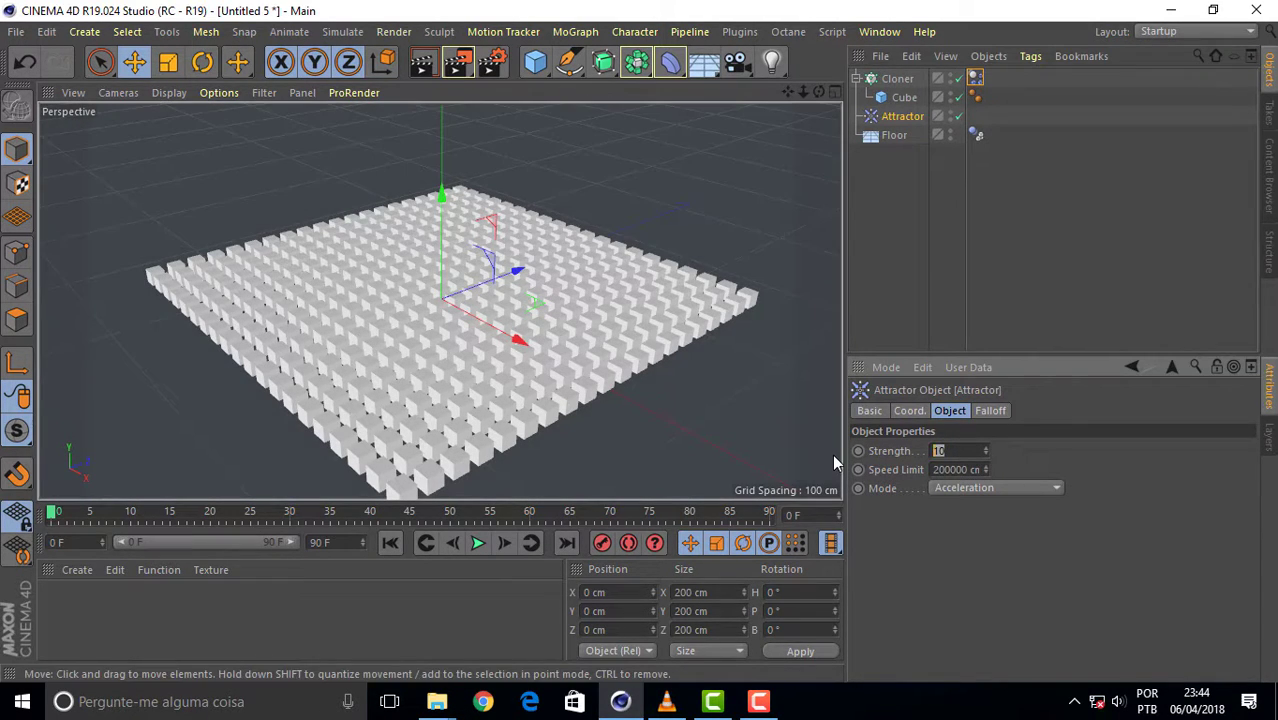
pyautogui.write('100')
pyautogui.press('Return')
pyautogui.click(478, 543)
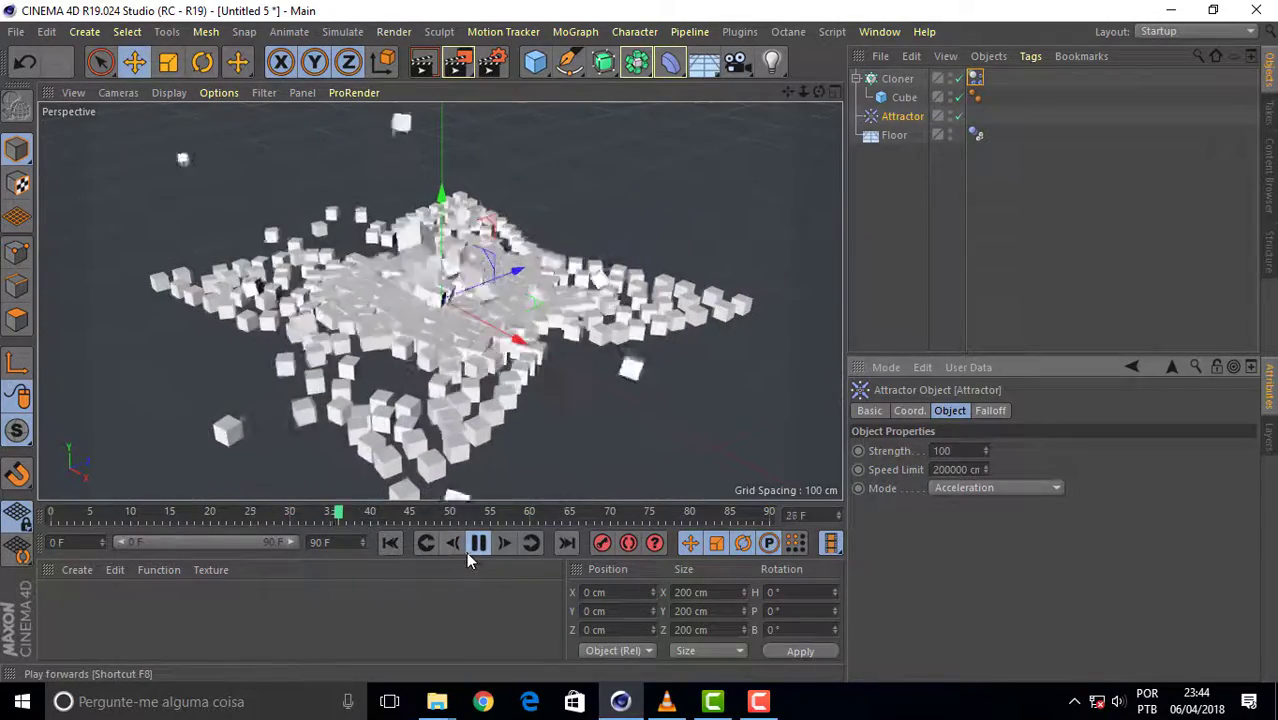
pyautogui.click(478, 543)
pyautogui.click(390, 543)
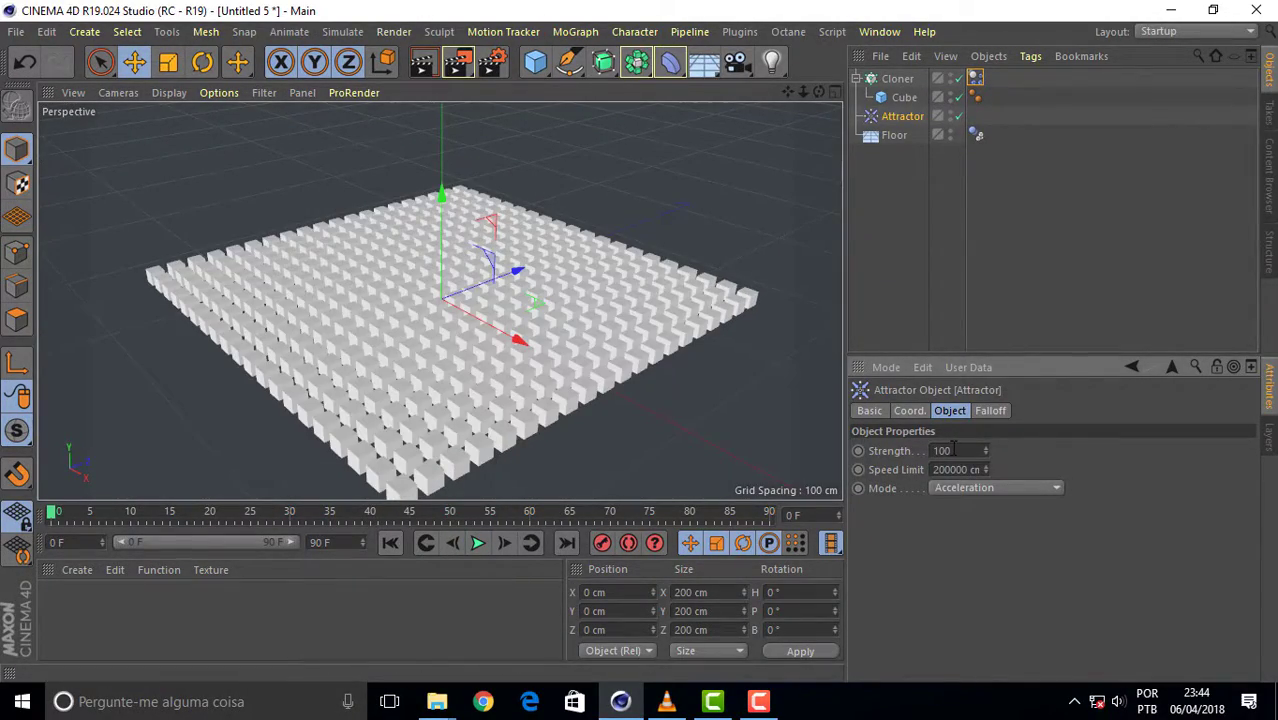
# Lower the Attractor Strength to 60 and rewind the simulation to frame 0
pyautogui.moveTo(953, 449); pyautogui.dragTo(862, 457)
pyautogui.write('0')
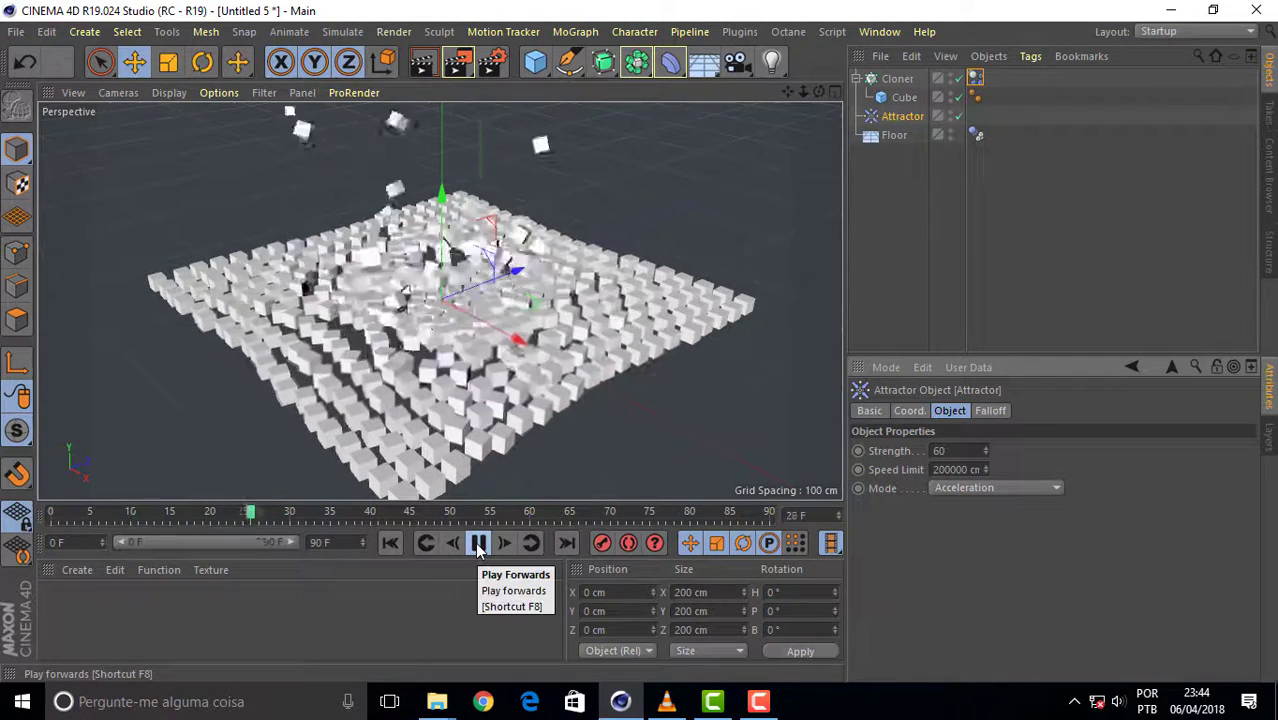
pyautogui.click(478, 543)
pyautogui.click(393, 543)
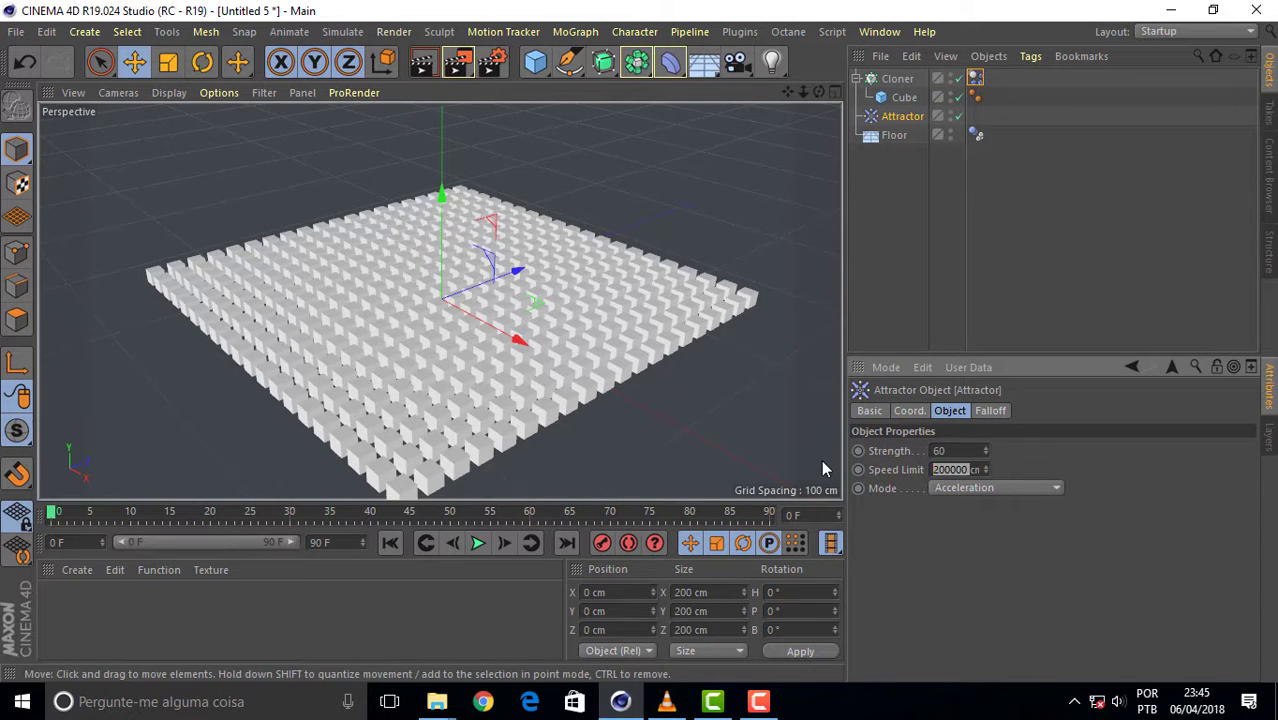
# Cap the Attractor's Speed Limit at 200 cm and replay the simulation from the start
pyautogui.write('200')
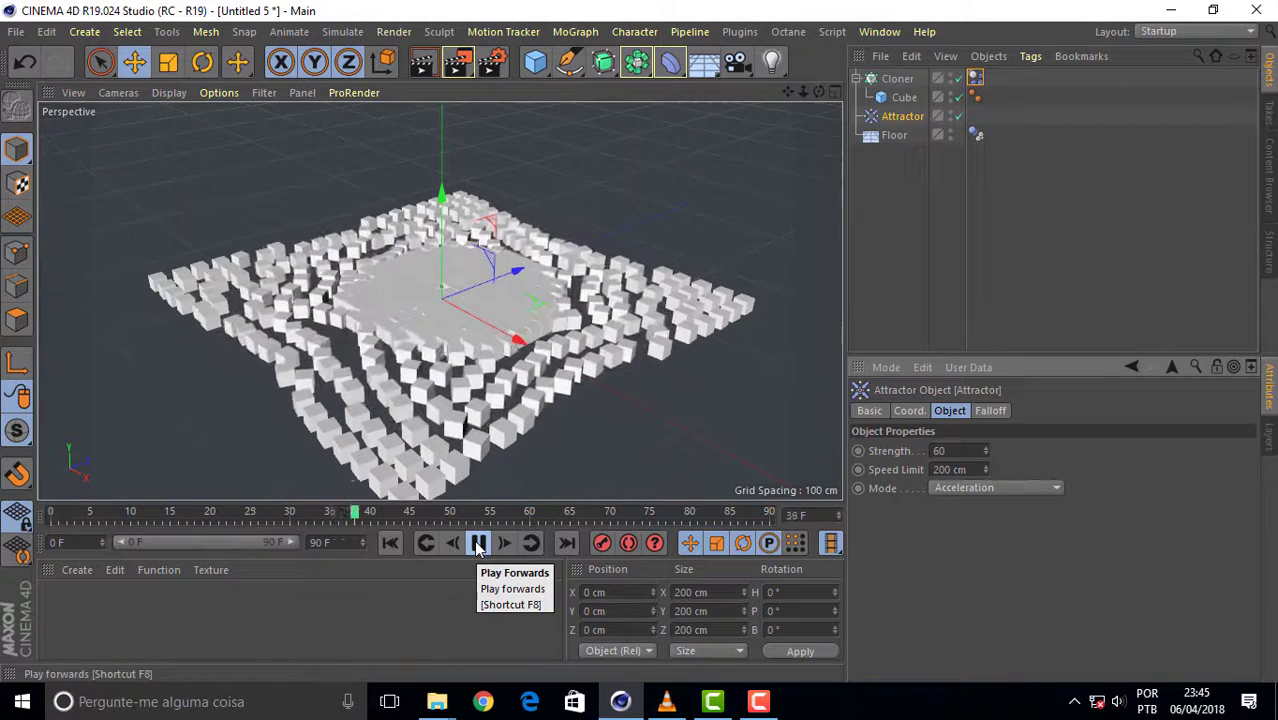
pyautogui.click(393, 543)
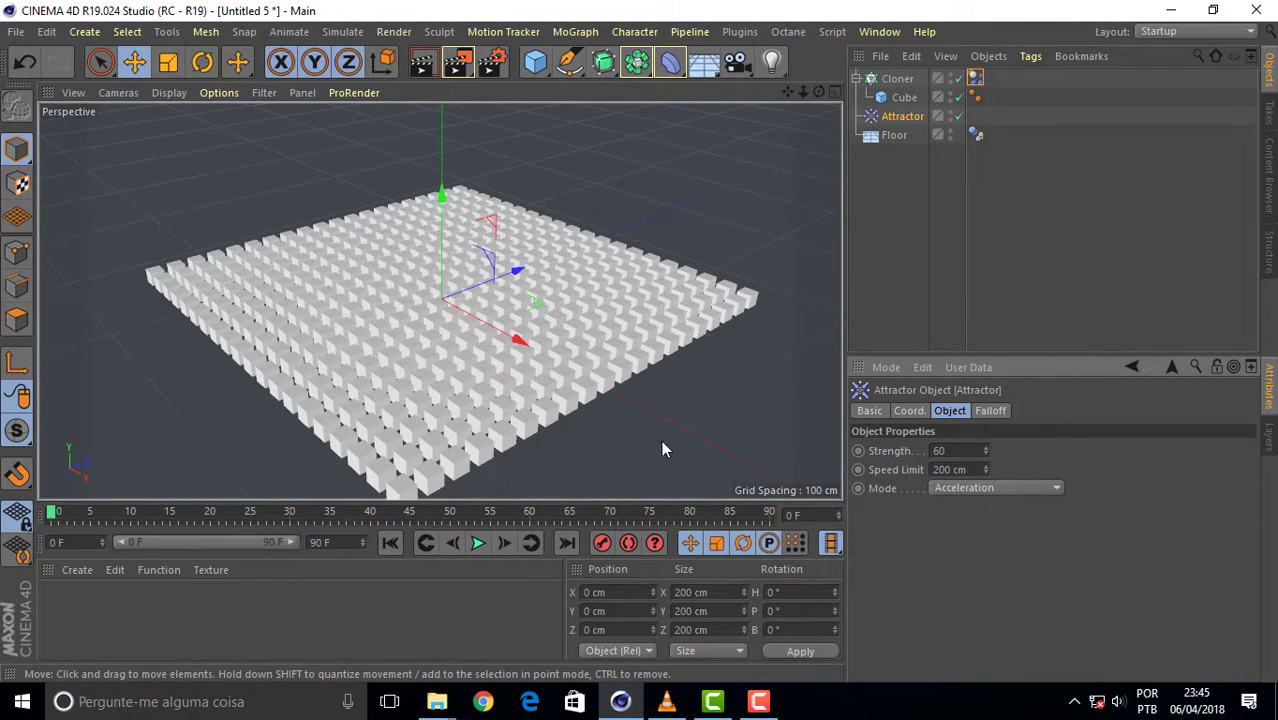
pyautogui.click(478, 545)
# Drag the Attractor around the cube grid to scatter cubes, ending higher above the grid
pyautogui.moveTo(516, 271)
pyautogui.mouseDown()
pyautogui.moveTo(365, 333)
pyautogui.moveTo(323, 268)
pyautogui.mouseUp()
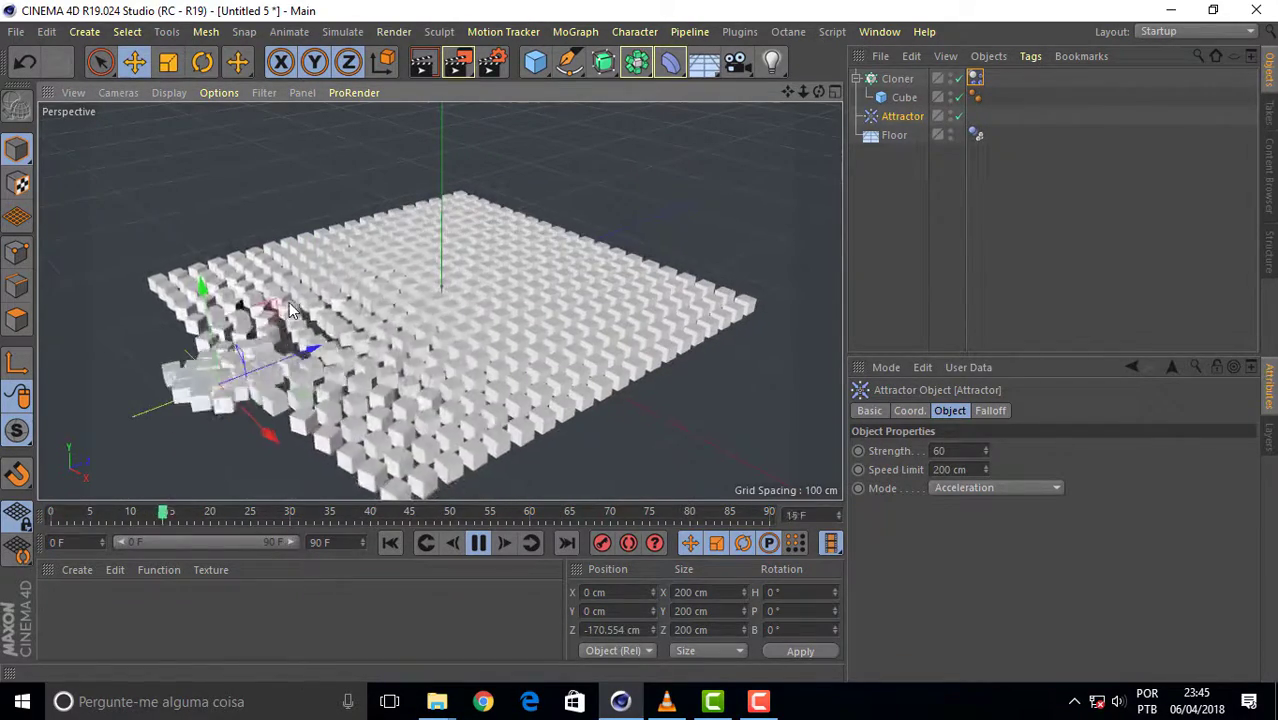
pyautogui.moveTo(277, 311)
pyautogui.mouseDown()
pyautogui.moveTo(320, 143)
pyautogui.moveTo(390, 195)
pyautogui.mouseUp()
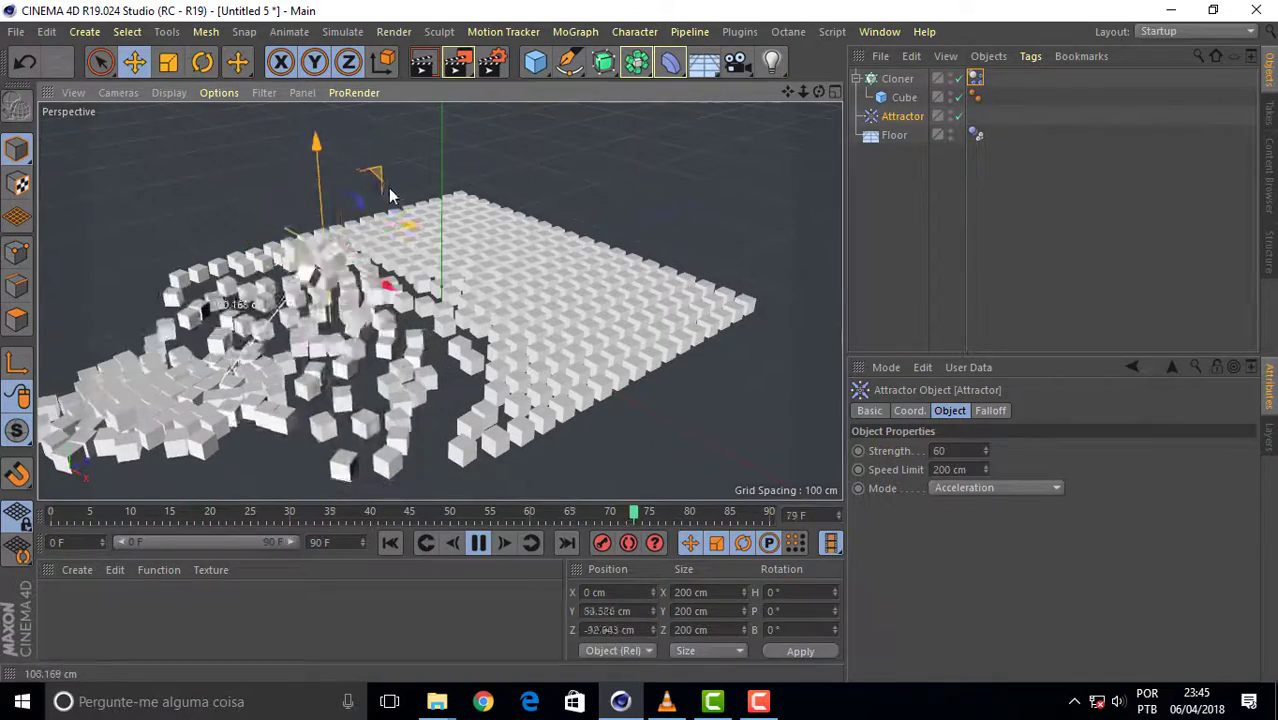
pyautogui.moveTo(475, 248); pyautogui.dragTo(390, 275)
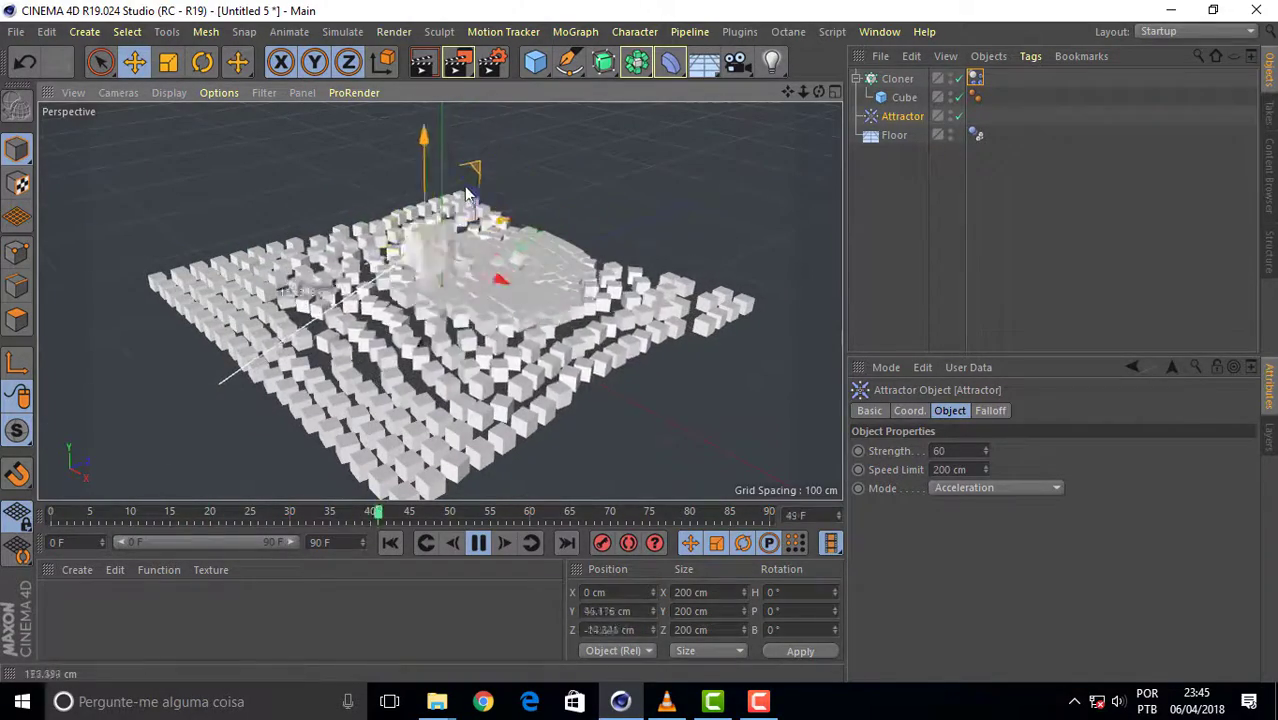
pyautogui.moveTo(323, 200)
pyautogui.mouseDown()
pyautogui.moveTo(513, 185)
pyautogui.moveTo(370, 215)
pyautogui.moveTo(280, 195)
pyautogui.moveTo(380, 185)
pyautogui.moveTo(563, 240)
pyautogui.moveTo(470, 240)
pyautogui.mouseUp()
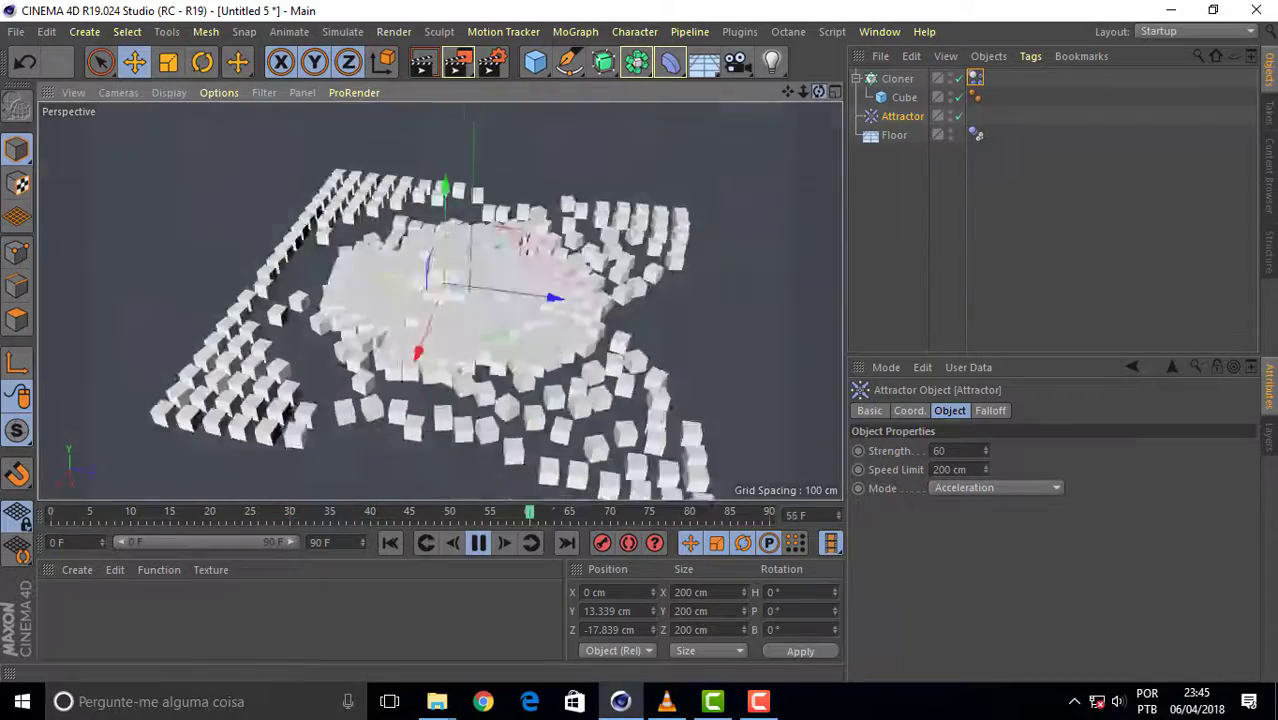
pyautogui.moveTo(818, 92); pyautogui.dragTo(813, 100)
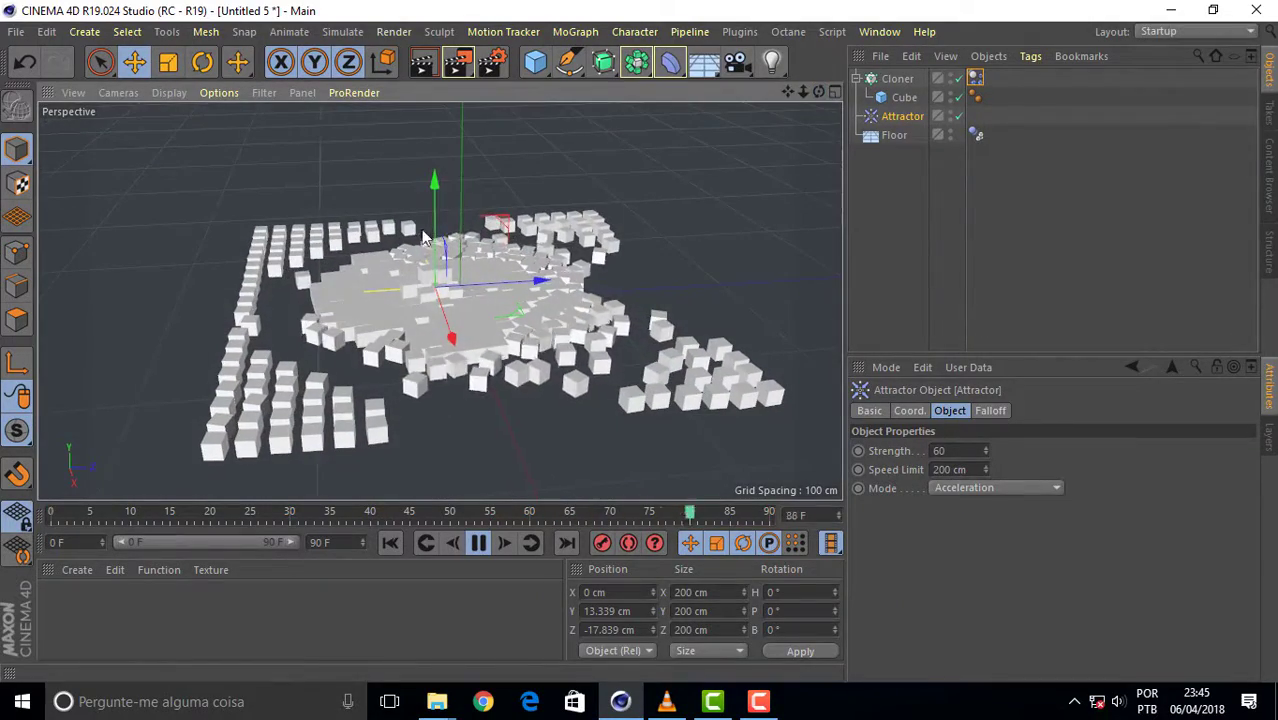
pyautogui.moveTo(447, 179); pyautogui.dragTo(451, 120)
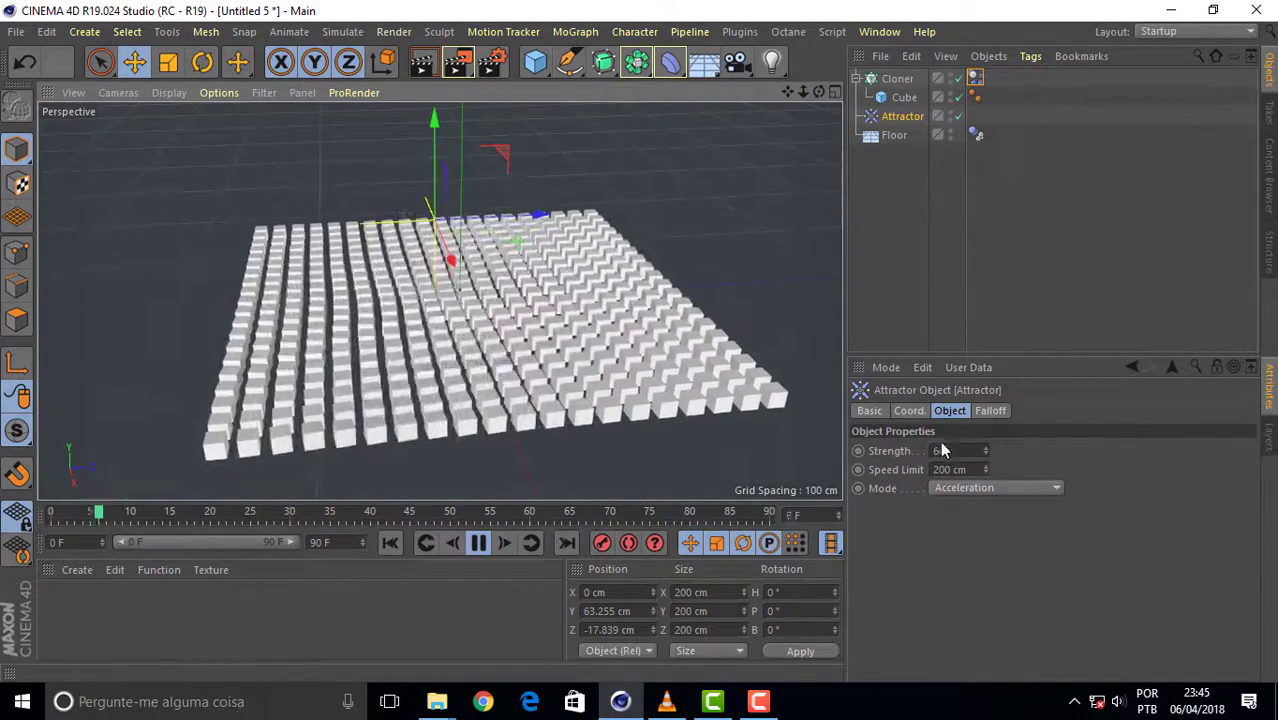
# Set Attractor Strength 90, Speed Limit 300 cm, then Strength 200, and sweep it through the cubes
pyautogui.write('90')
pyautogui.press('Return')
pyautogui.write('3')
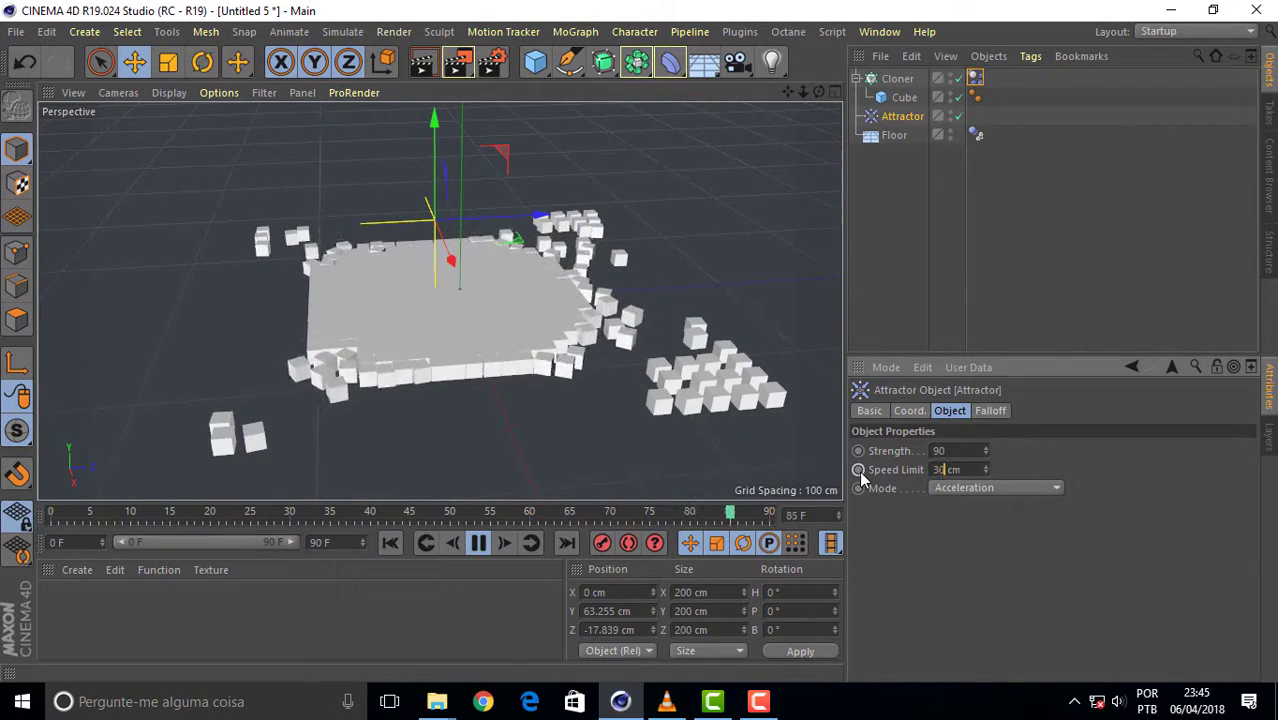
pyautogui.write('0')
pyautogui.press('Return')
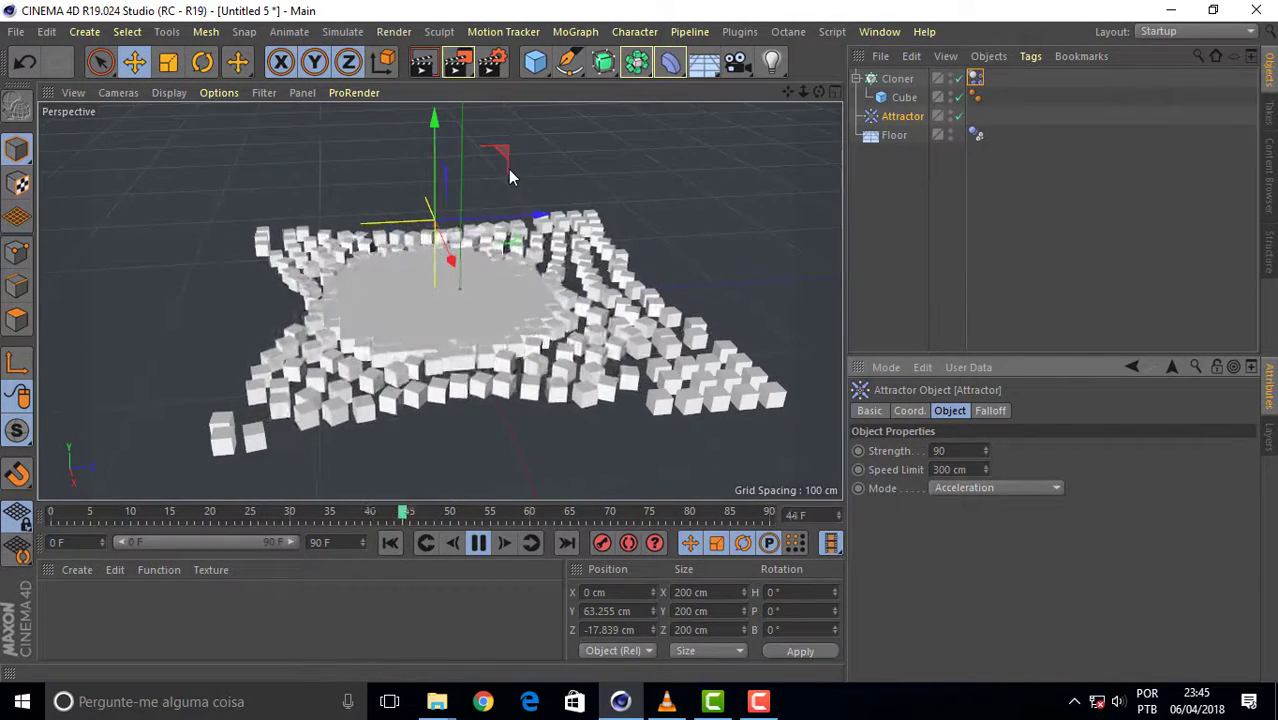
pyautogui.write('200')
pyautogui.press('Return')
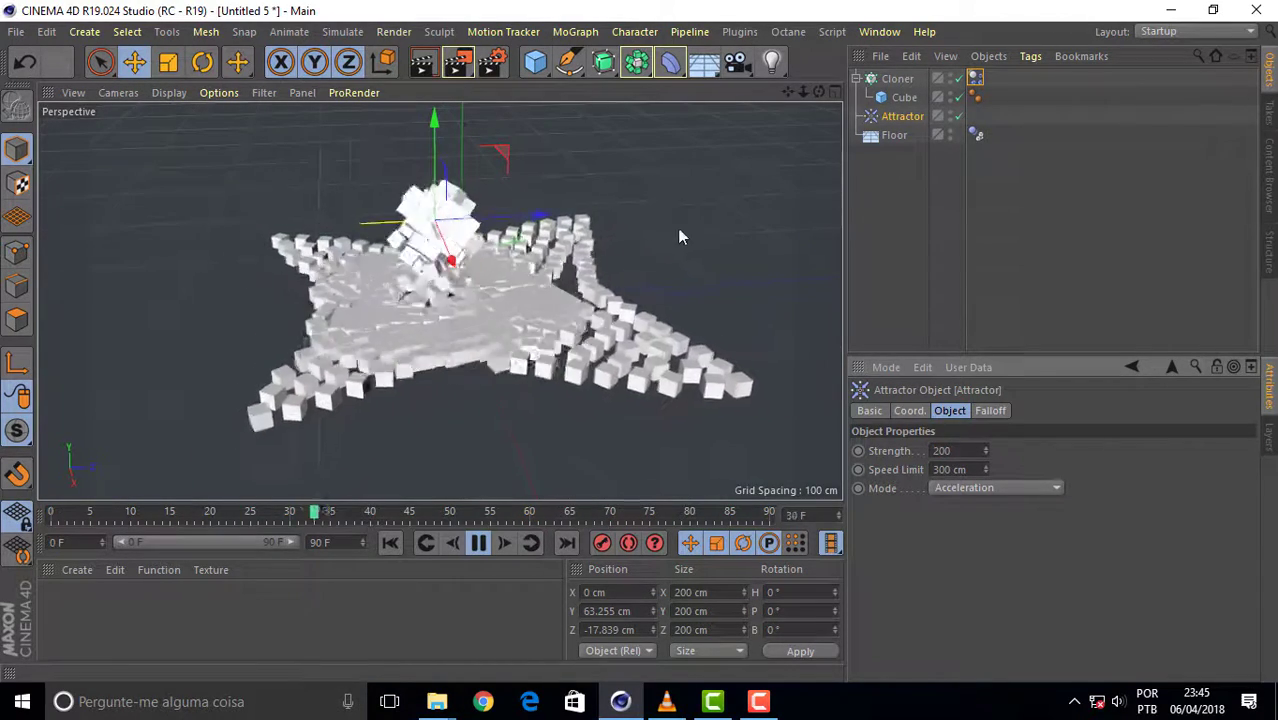
pyautogui.moveTo(508, 158); pyautogui.dragTo(481, 197)
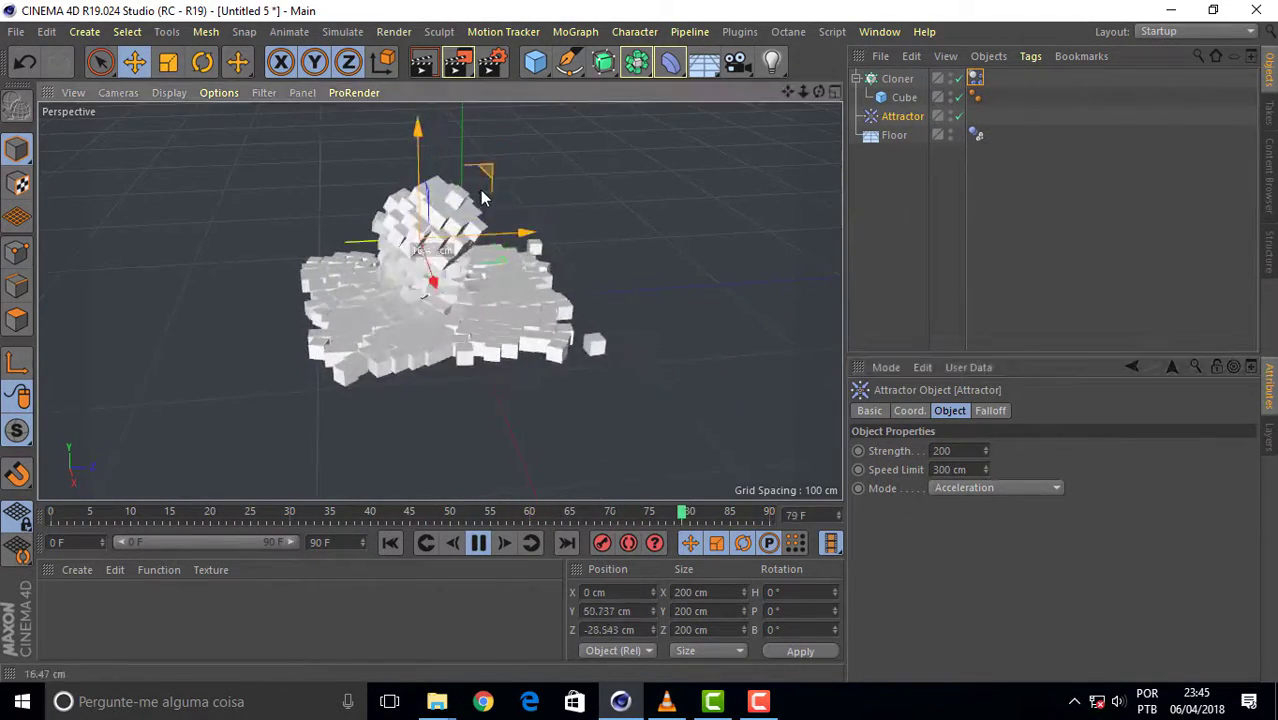
pyautogui.moveTo(380, 272)
pyautogui.mouseDown()
pyautogui.moveTo(590, 258)
pyautogui.moveTo(476, 380)
pyautogui.moveTo(525, 166)
pyautogui.moveTo(584, 160)
pyautogui.moveTo(459, 140)
pyautogui.moveTo(322, 163)
pyautogui.moveTo(554, 206)
pyautogui.moveTo(676, 212)
pyautogui.moveTo(700, 165)
pyautogui.moveTo(460, 157)
pyautogui.moveTo(330, 215)
pyautogui.moveTo(323, 186)
pyautogui.moveTo(528, 133)
pyautogui.moveTo(747, 154)
pyautogui.moveTo(705, 115)
pyautogui.moveTo(430, 223)
pyautogui.mouseUp()
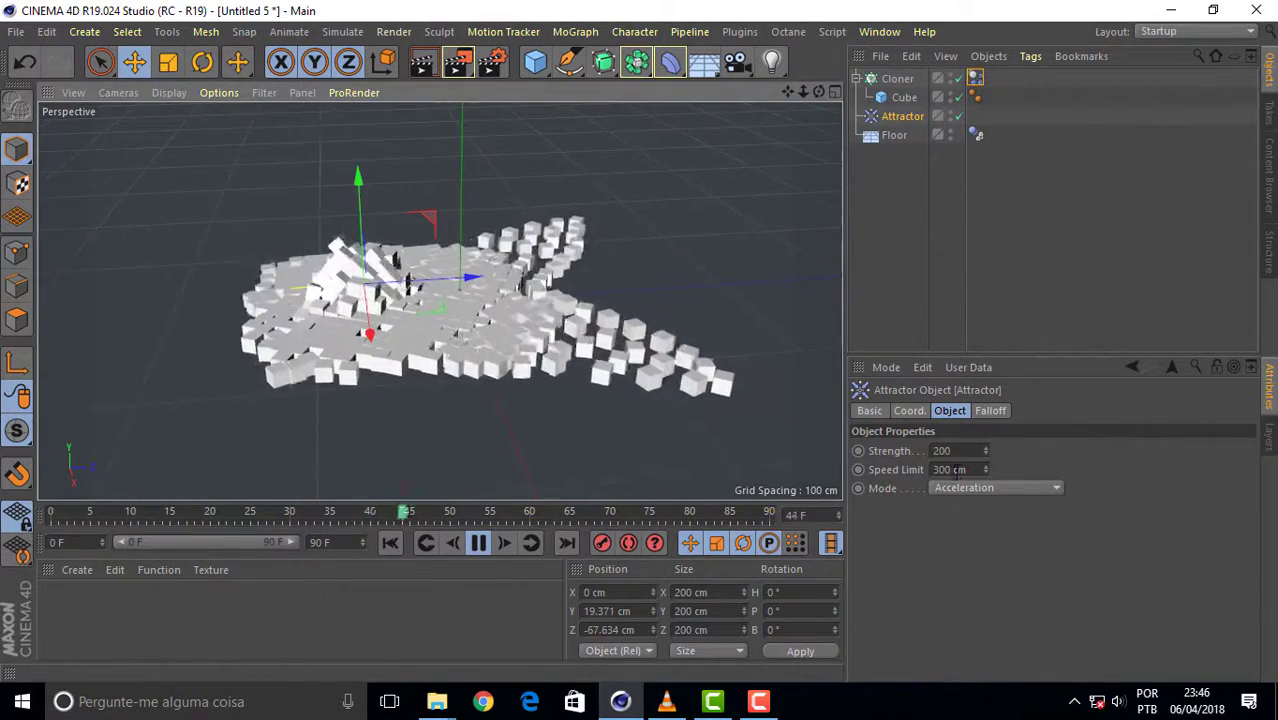
# Raise the Speed Limit to 600 cm and sweep the Attractor across the cubes during playback
pyautogui.doubleClick(943, 469)
pyautogui.write('600')
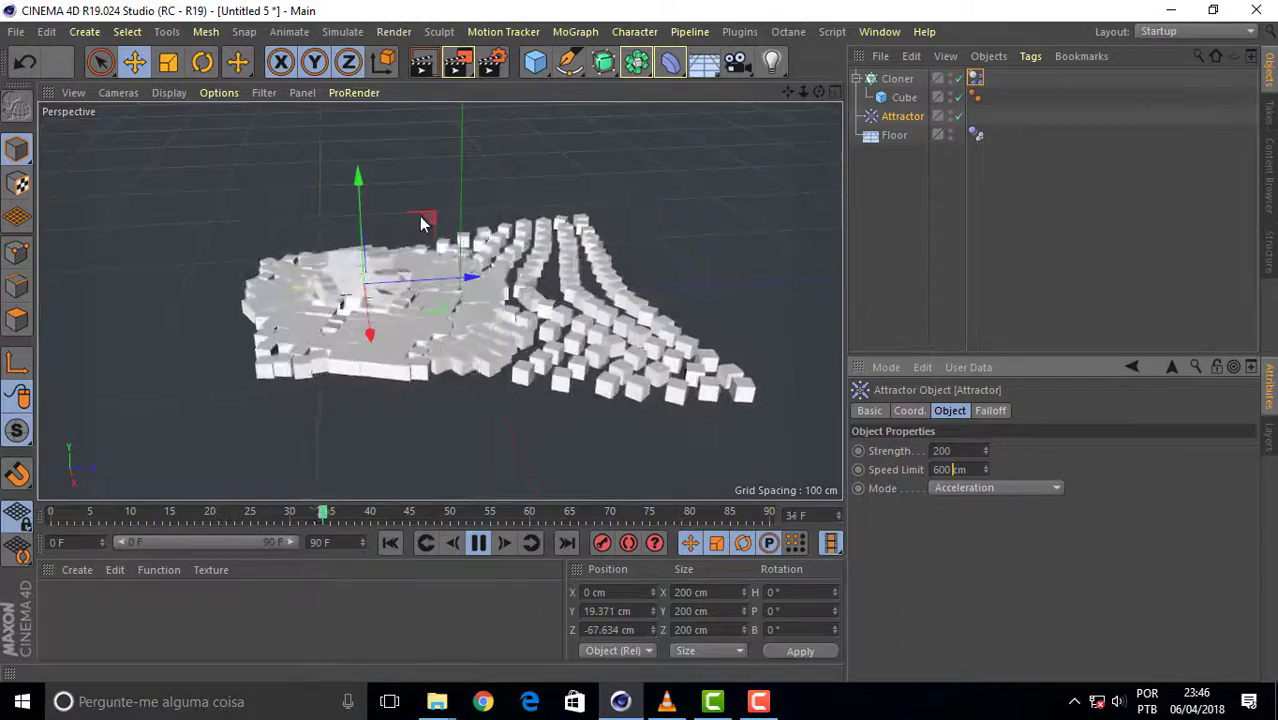
pyautogui.moveTo(426, 206)
pyautogui.mouseDown()
pyautogui.moveTo(507, 165)
pyautogui.moveTo(584, 184)
pyautogui.moveTo(460, 200)
pyautogui.moveTo(303, 179)
pyautogui.moveTo(398, 228)
pyautogui.moveTo(590, 147)
pyautogui.moveTo(707, 171)
pyautogui.moveTo(397, 131)
pyautogui.moveTo(482, 103)
pyautogui.moveTo(562, 200)
pyautogui.moveTo(446, 193)
pyautogui.moveTo(604, 291)
pyautogui.moveTo(455, 215)
pyautogui.mouseUp()
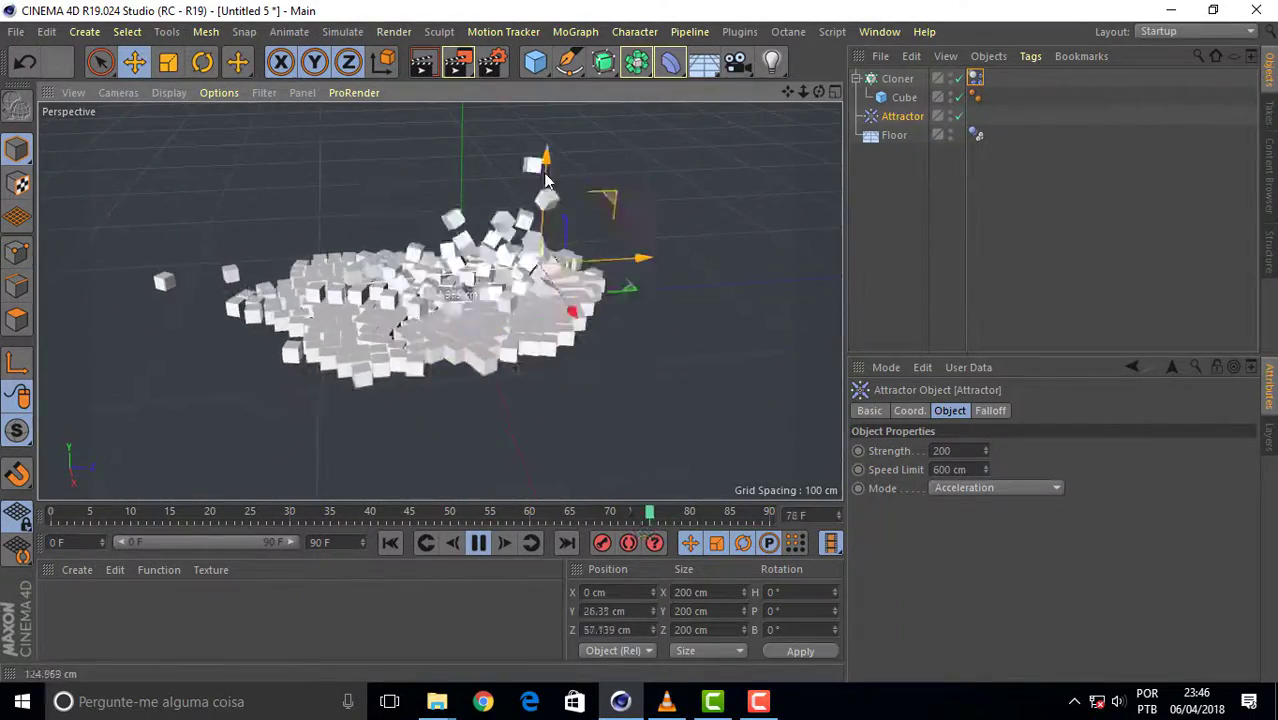
pyautogui.moveTo(545, 180)
pyautogui.mouseDown()
pyautogui.moveTo(652, 240)
pyautogui.moveTo(532, 328)
pyautogui.mouseUp()
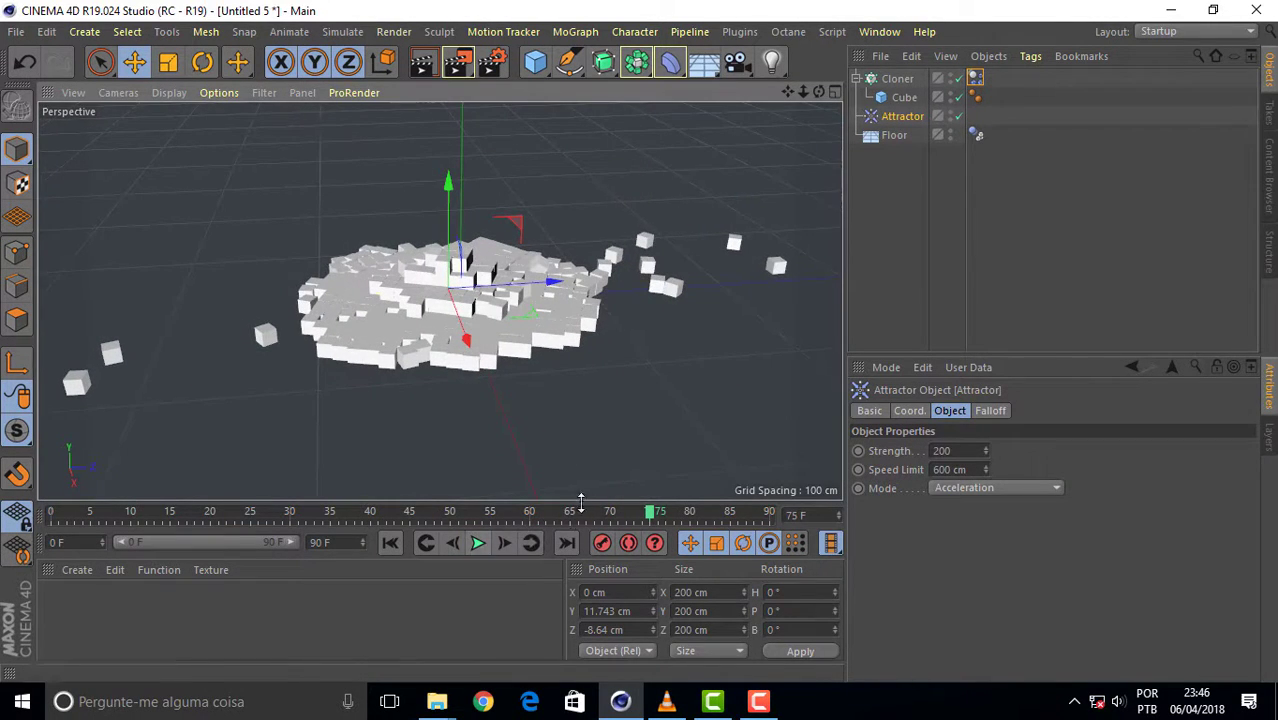
pyautogui.moveTo(820, 93); pyautogui.dragTo(820, 93)
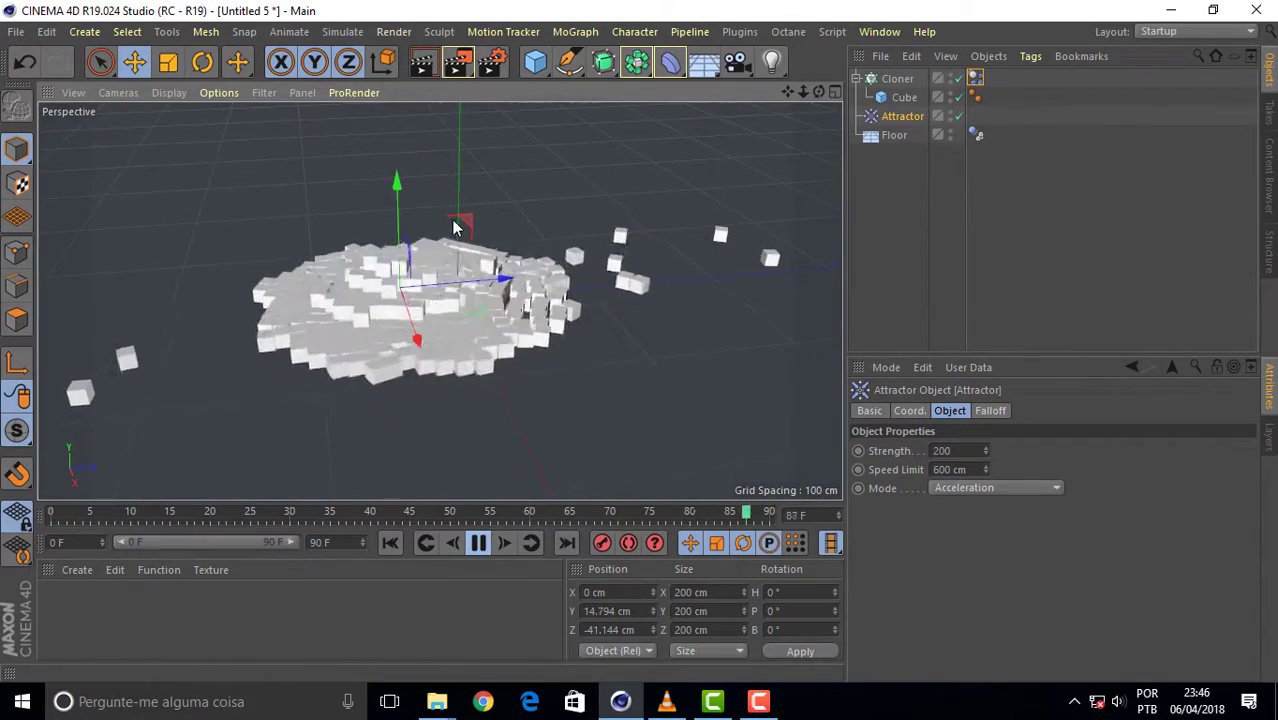
pyautogui.moveTo(453, 227)
pyautogui.mouseDown()
pyautogui.moveTo(344, 110)
pyautogui.moveTo(430, 180)
pyautogui.moveTo(600, 400)
pyautogui.moveTo(650, 280)
pyautogui.moveTo(380, 322)
pyautogui.moveTo(326, 179)
pyautogui.moveTo(356, 199)
pyautogui.mouseUp()
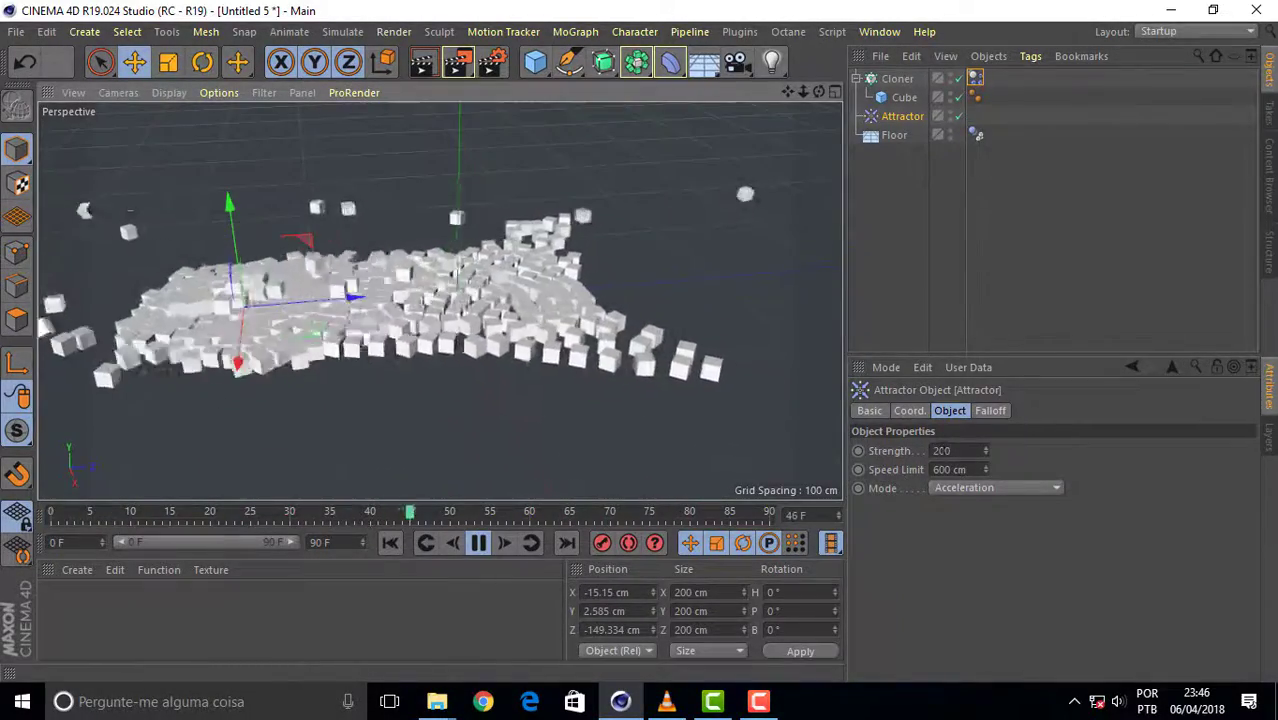